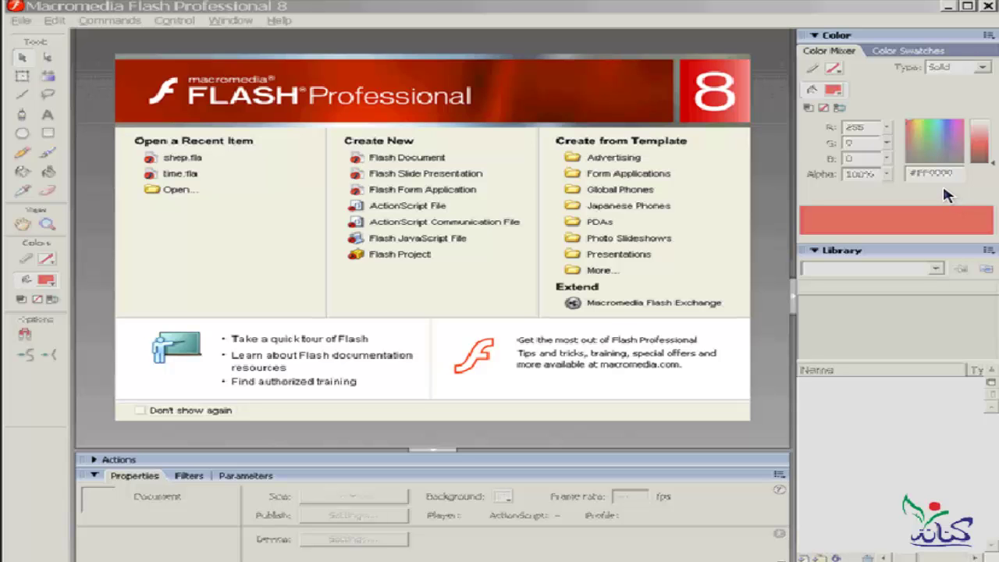
Start a new Flash document and draw a red circle on the stage.
{"action": "left_click", "coordinate": [407, 160]}
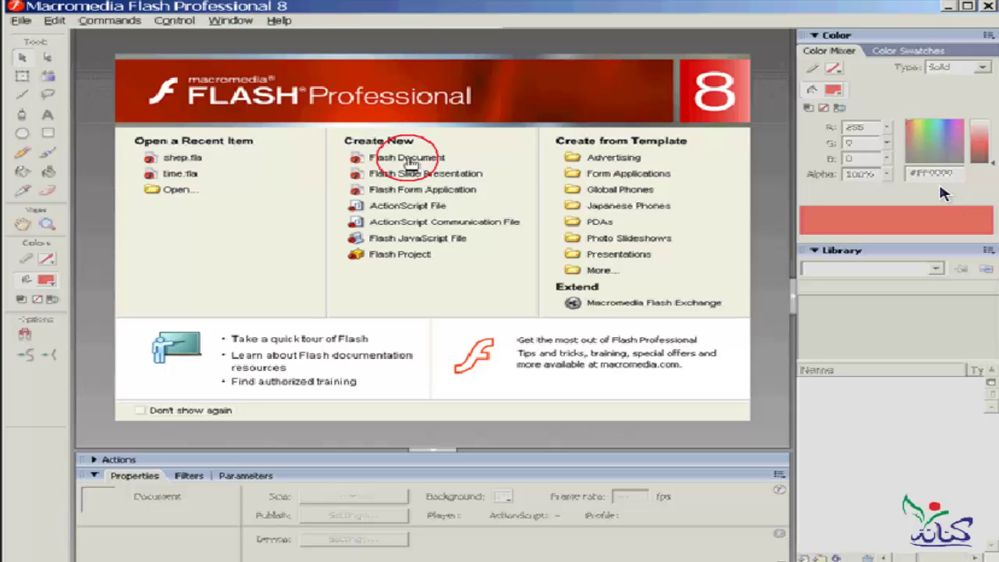
{"action": "left_click", "coordinate": [22, 134]}
{"action": "left_click_drag", "start_coordinate": [466, 249], "coordinate": [283, 385]}
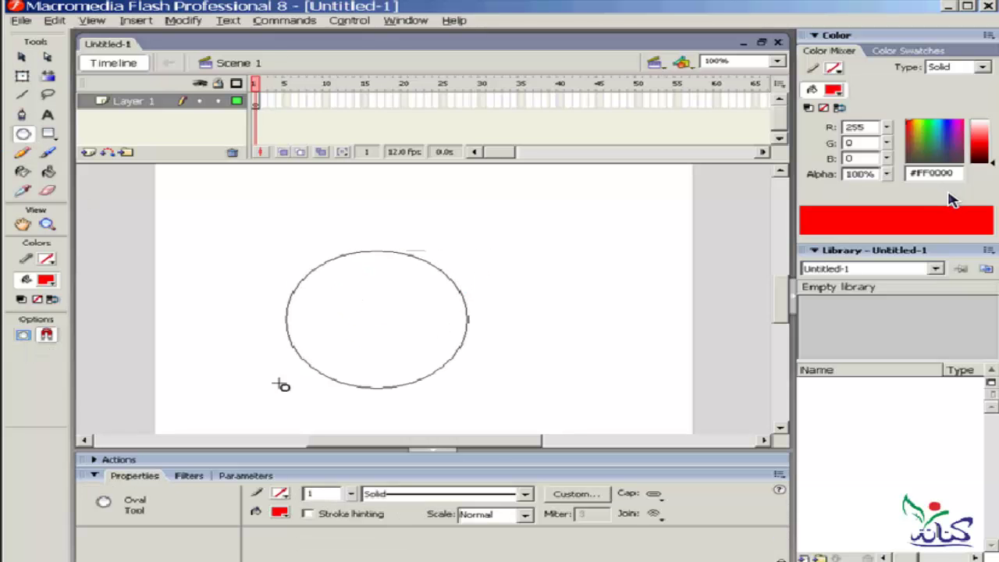
Select the red circle with the Selection tool.
{"action": "left_click", "coordinate": [22, 57]}
{"action": "left_click", "coordinate": [383, 301]}
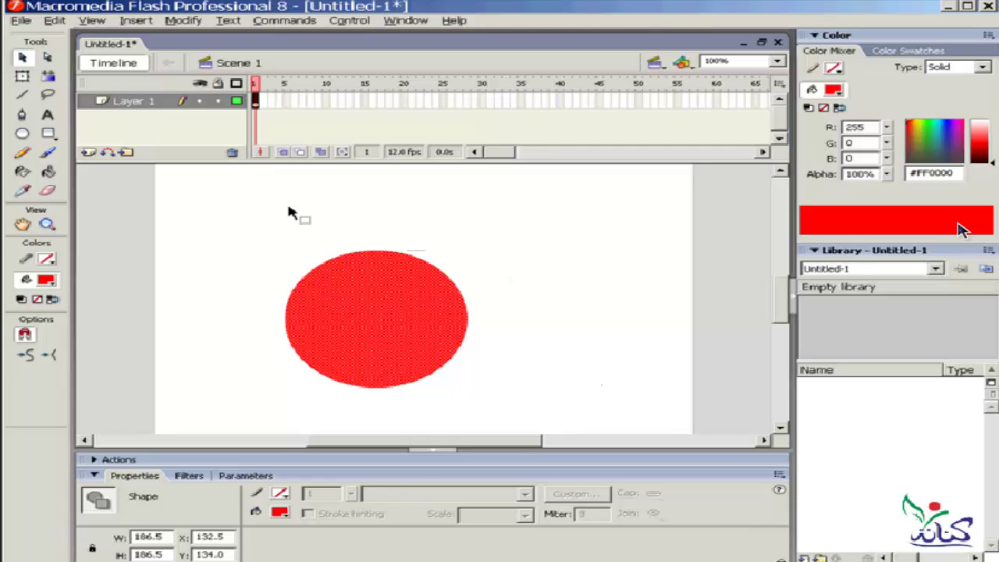
{"action": "left_click", "coordinate": [442, 212]}
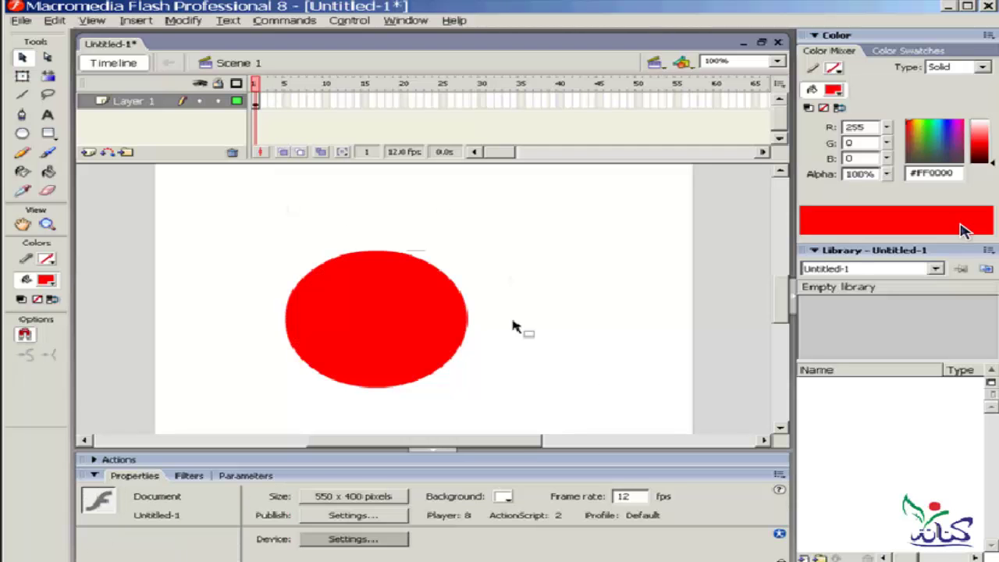
{"action": "left_click", "coordinate": [383, 335]}
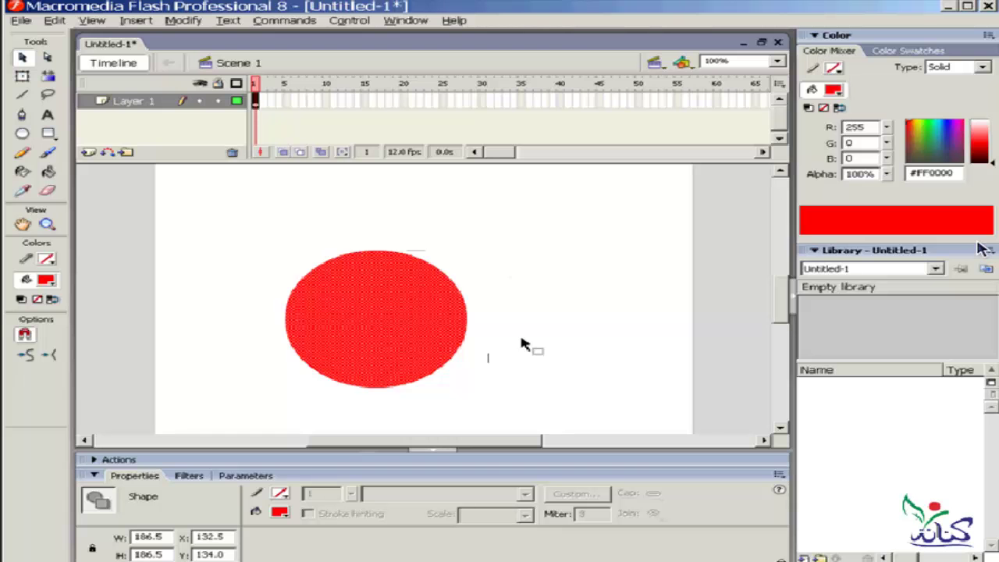
Convert the red circle into a Graphic symbol named Symbol 1.
{"action": "key", "text": "F8"}
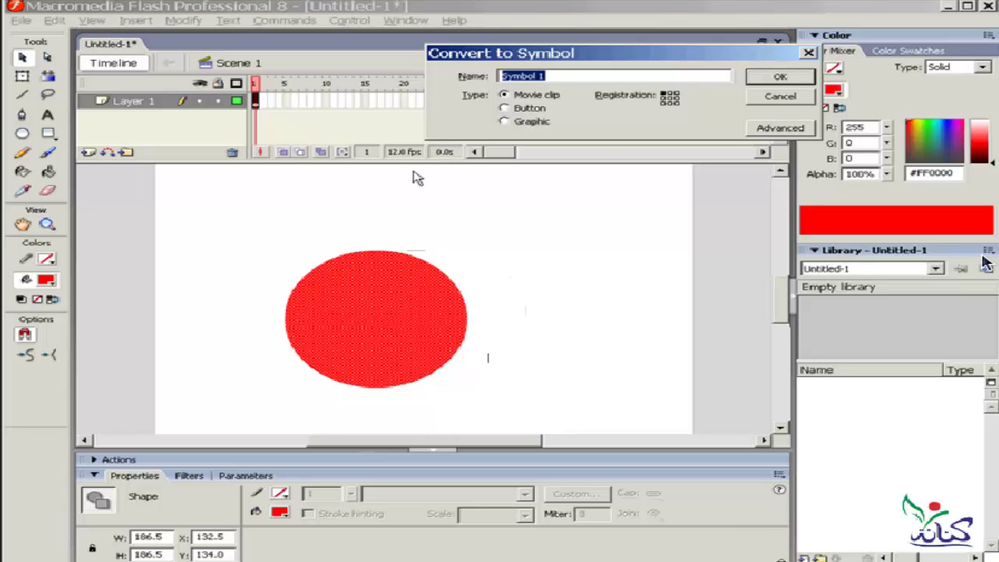
{"action": "left_click_drag", "start_coordinate": [460, 154], "coordinate": [414, 173]}
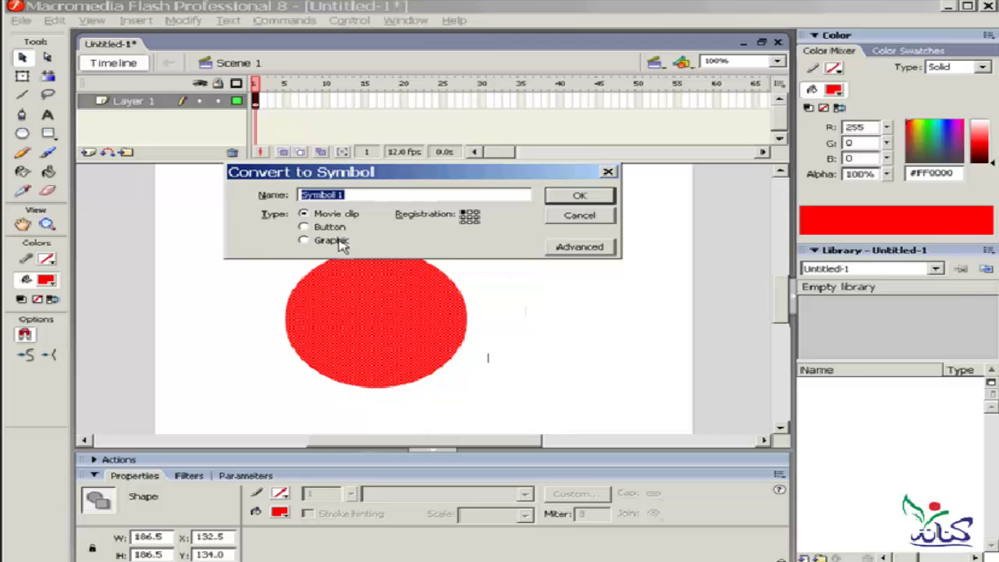
{"action": "left_click", "coordinate": [304, 242]}
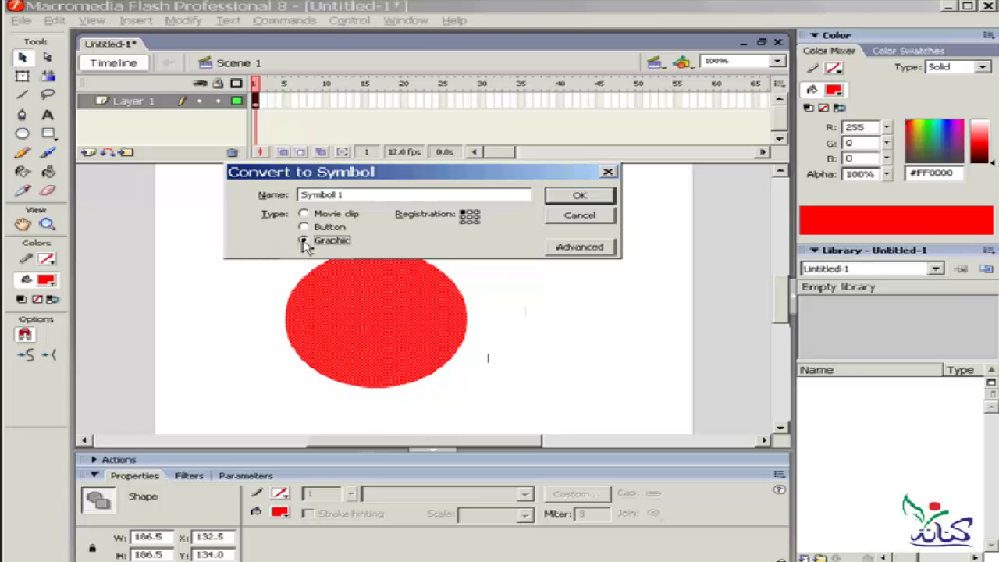
{"action": "left_click", "coordinate": [580, 196]}
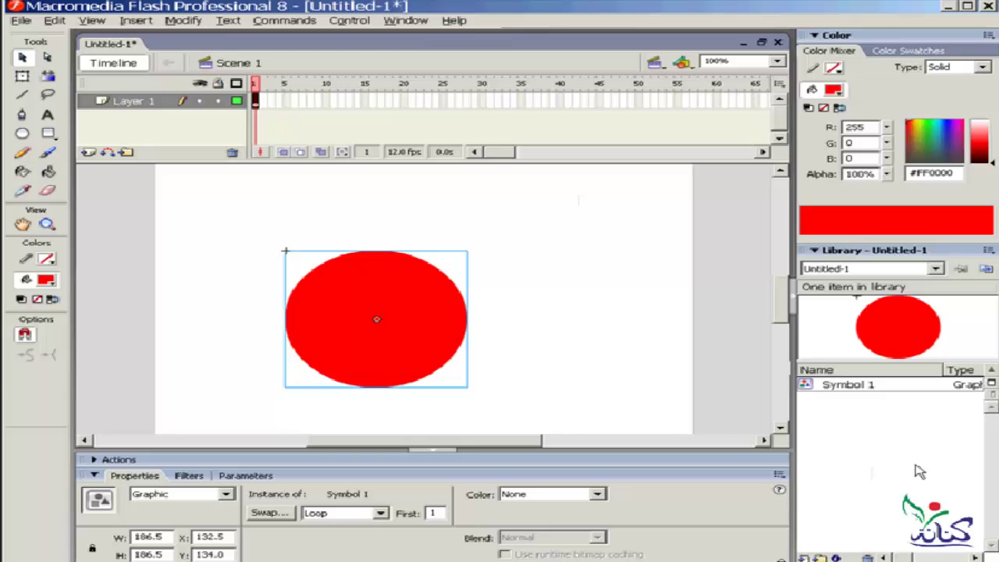
Delete the Symbol 1 circle instance from the stage, keeping it in the Library.
{"action": "key", "text": "F11"}
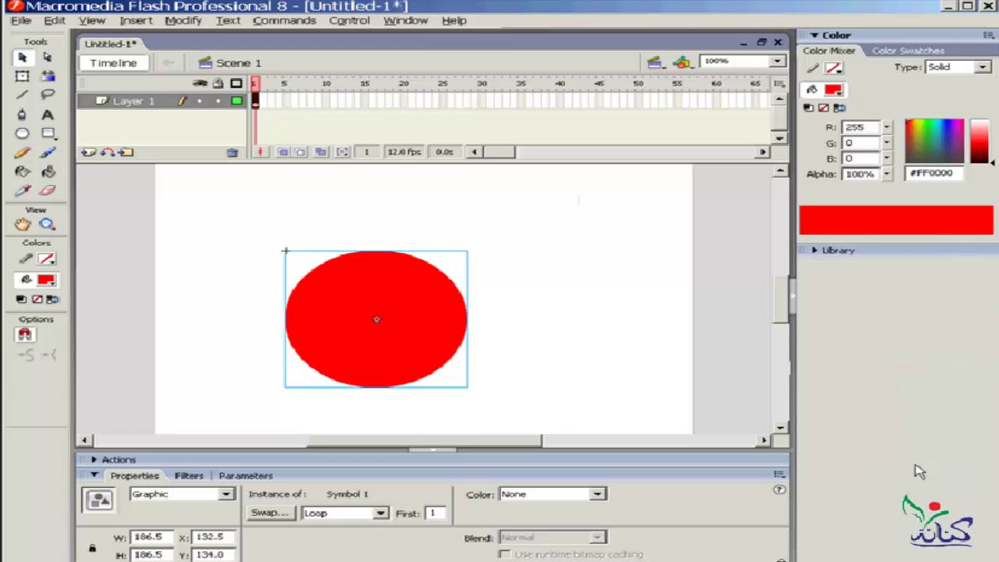
{"action": "key", "text": "F11"}
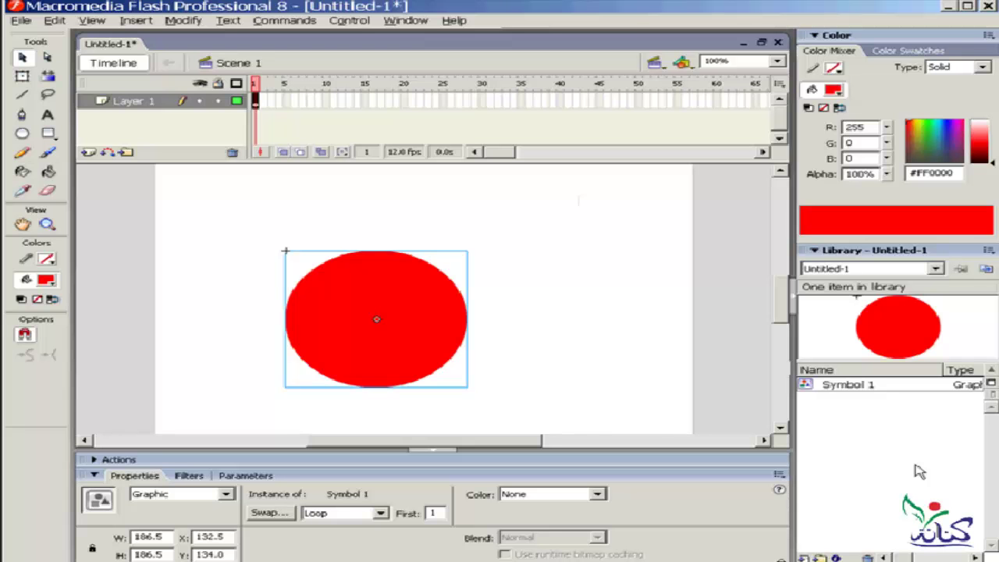
{"action": "left_click", "coordinate": [598, 312]}
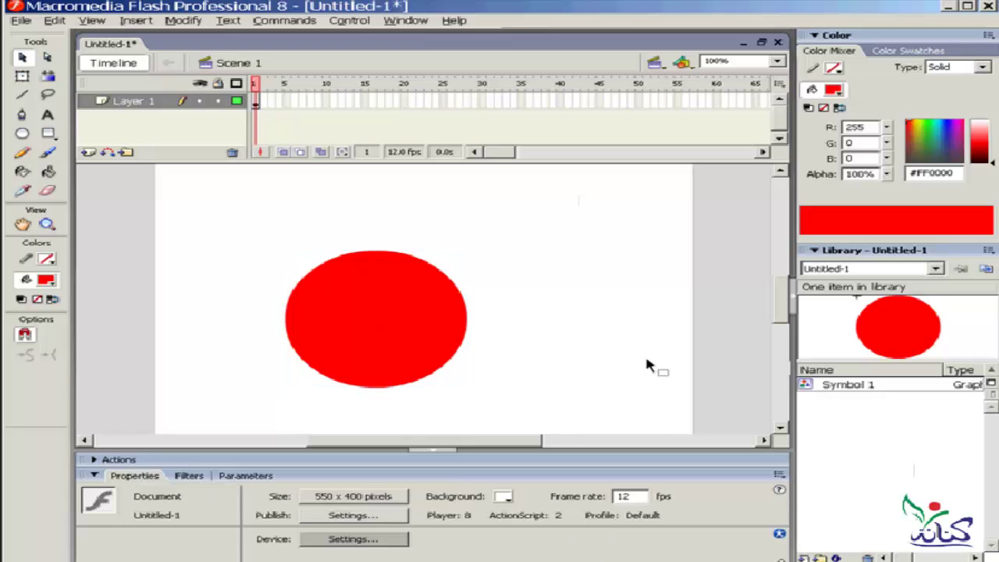
{"action": "left_click", "coordinate": [446, 338]}
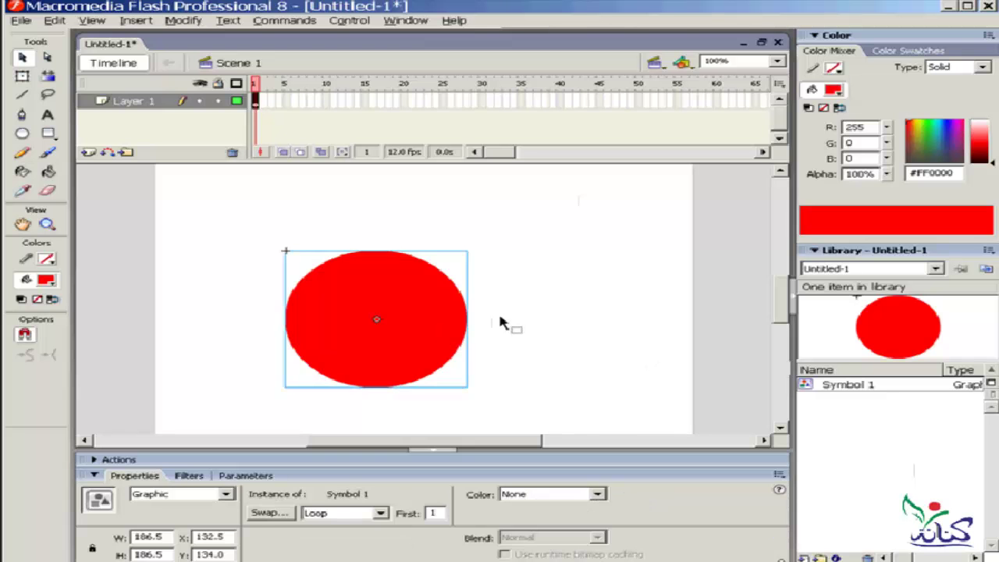
{"action": "key", "text": "Delete"}
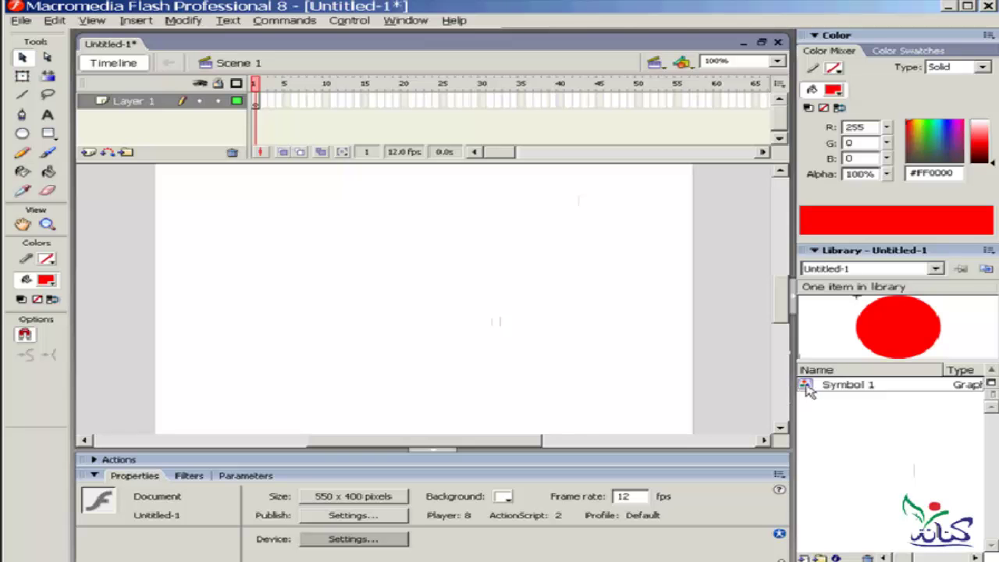
Drag five Symbol 1 instances from the Library onto the stage.
{"action": "left_click_drag", "start_coordinate": [808, 391], "coordinate": [332, 302]}
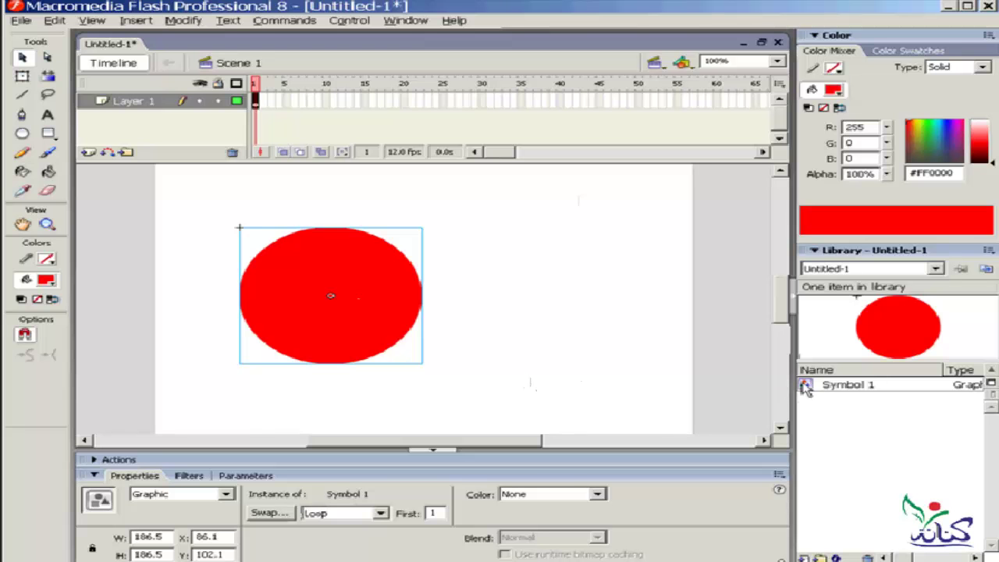
{"action": "left_click_drag", "start_coordinate": [808, 385], "coordinate": [538, 301]}
{"action": "left_click_drag", "start_coordinate": [812, 386], "coordinate": [556, 379]}
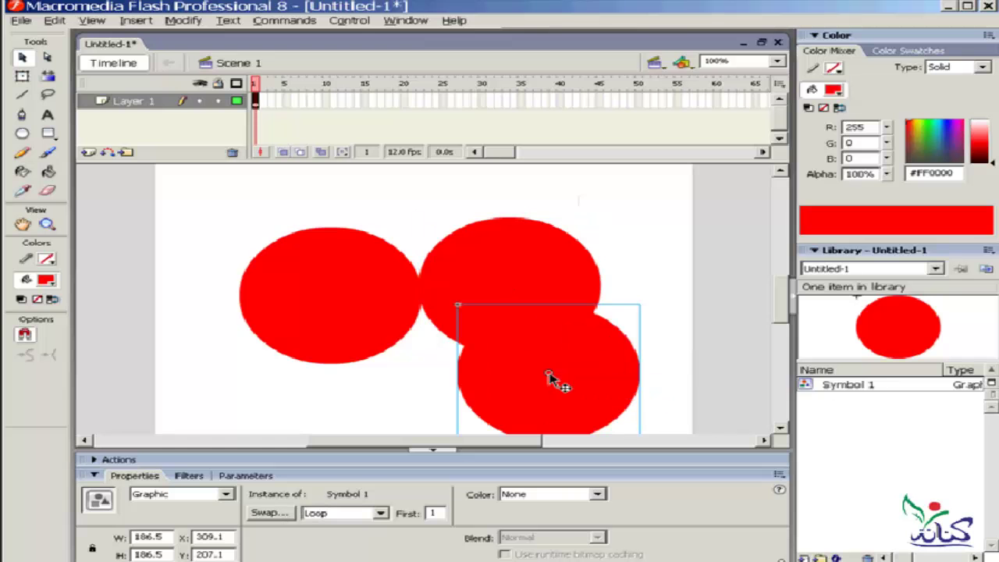
{"action": "left_click", "coordinate": [808, 387]}
{"action": "left_click_drag", "start_coordinate": [808, 386], "coordinate": [375, 346]}
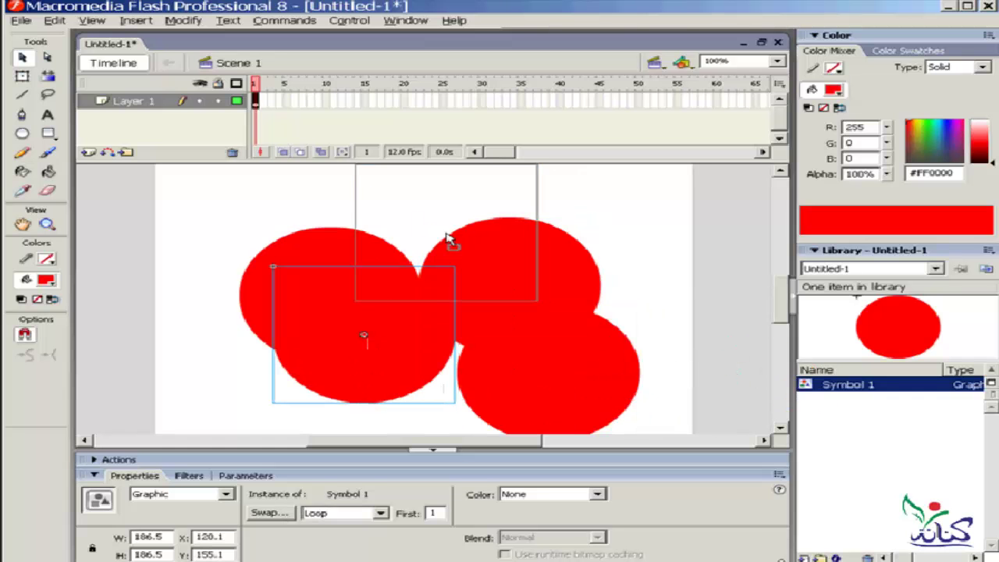
{"action": "left_click_drag", "start_coordinate": [807, 386], "coordinate": [445, 234]}
Move the left circle instance up and to the left.
{"action": "left_click", "coordinate": [646, 260]}
{"action": "left_click", "coordinate": [486, 239]}
{"action": "left_click", "coordinate": [578, 359]}
{"action": "left_click", "coordinate": [382, 351]}
{"action": "left_click_drag", "start_coordinate": [383, 351], "coordinate": [350, 312]}
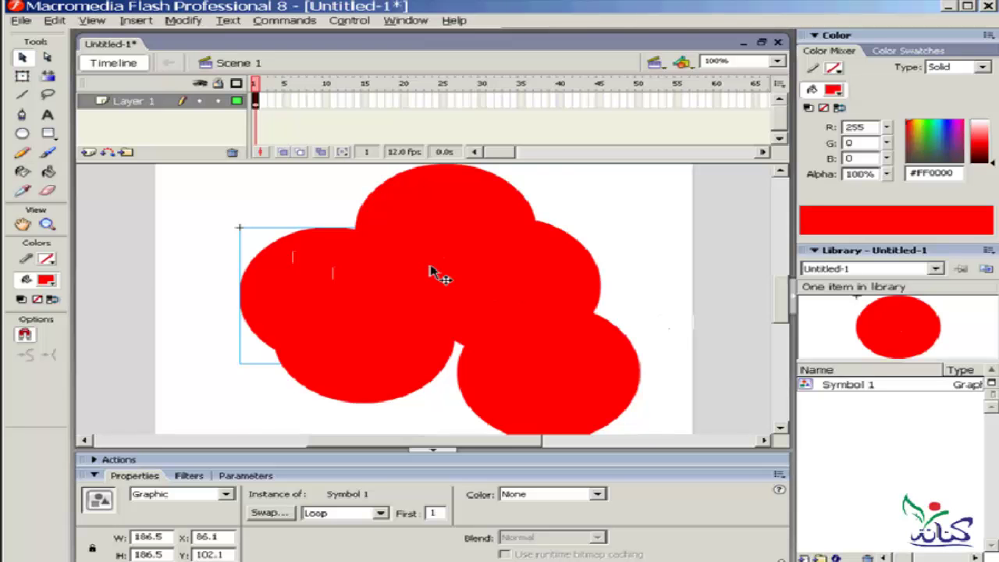
Drag the circles into a new cluster, leaving the left one at X 37.1, Y 102.1.
{"action": "left_click_drag", "start_coordinate": [336, 300], "coordinate": [261, 352]}
{"action": "left_click_drag", "start_coordinate": [482, 266], "coordinate": [541, 263]}
{"action": "left_click_drag", "start_coordinate": [580, 403], "coordinate": [372, 269]}
{"action": "left_click_drag", "start_coordinate": [506, 338], "coordinate": [580, 381]}
{"action": "left_click_drag", "start_coordinate": [283, 364], "coordinate": [453, 383]}
{"action": "left_click_drag", "start_coordinate": [517, 254], "coordinate": [502, 270]}
{"action": "mouse_move", "coordinate": [343, 269]}
{"action": "left_mouse_down"}
{"action": "mouse_move", "coordinate": [328, 268]}
{"action": "mouse_move", "coordinate": [291, 301]}
{"action": "left_mouse_up"}
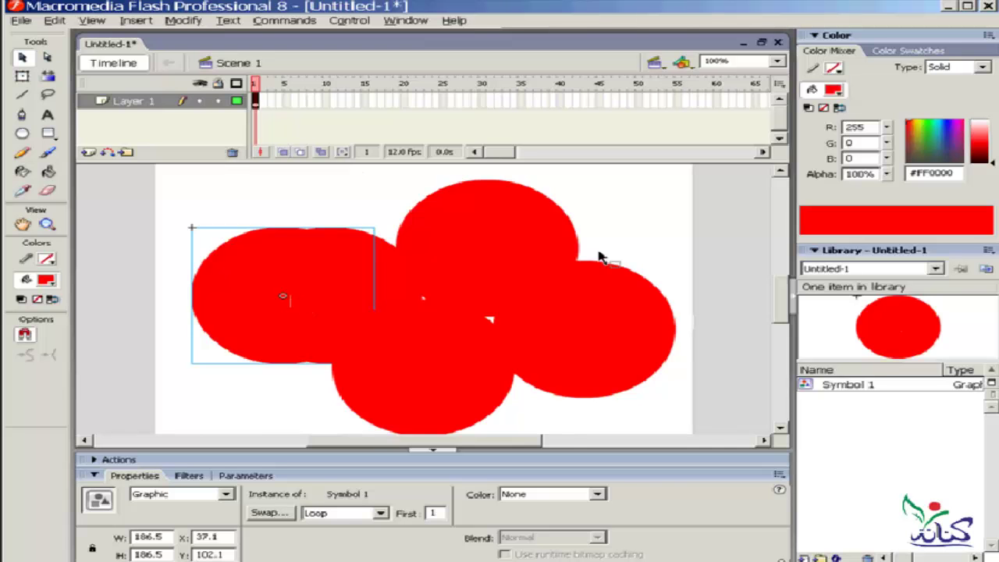
Select all circles on the stage and delete them.
{"action": "left_click", "coordinate": [658, 227]}
{"action": "key", "text": "ctrl+a"}
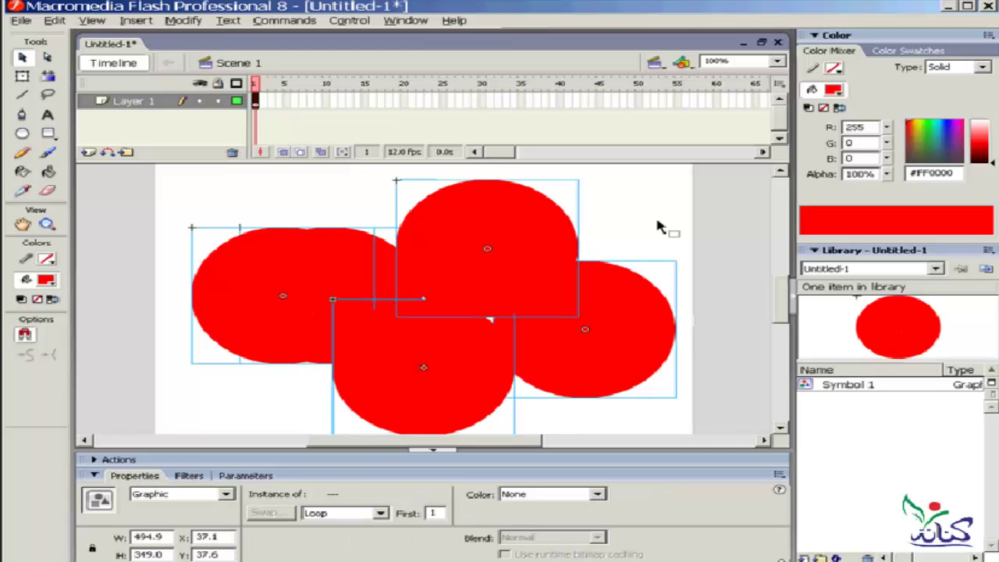
{"action": "key", "text": "Delete"}
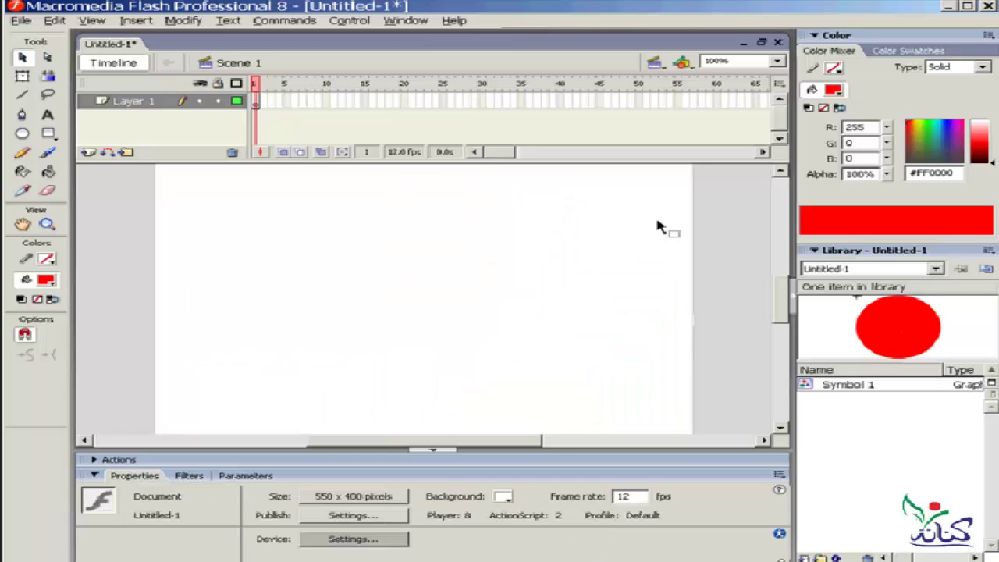
Place one Symbol 1 instance and move it near centre, at X 179.1, Y 93.1.
{"action": "left_click_drag", "start_coordinate": [812, 385], "coordinate": [368, 311]}
{"action": "left_click", "coordinate": [644, 356]}
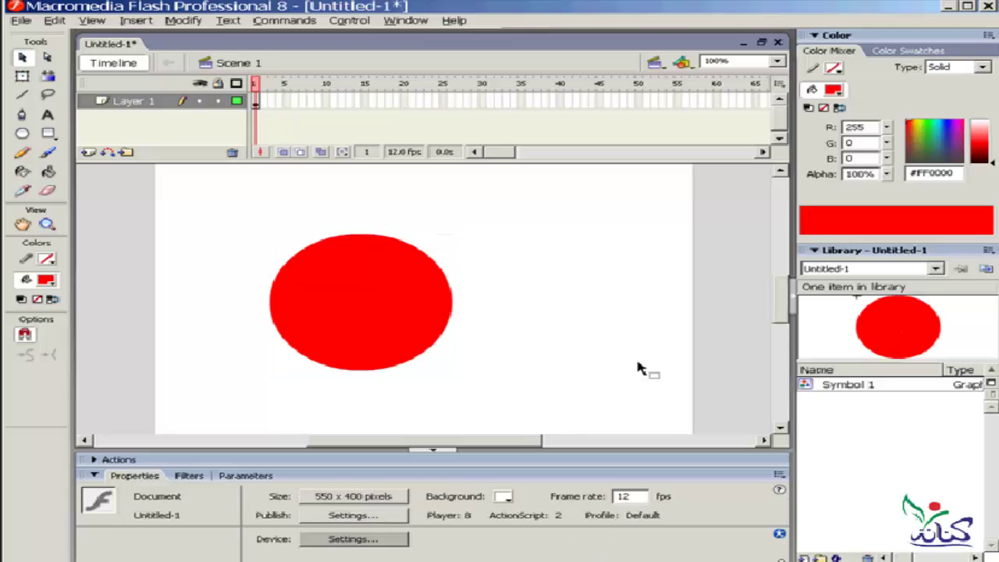
{"action": "left_click", "coordinate": [357, 315]}
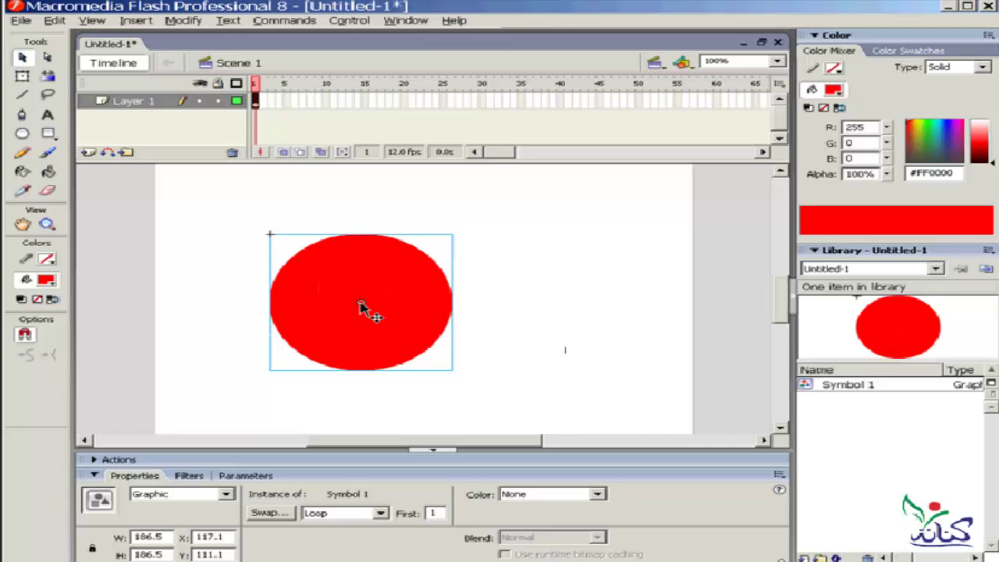
{"action": "left_click_drag", "start_coordinate": [413, 278], "coordinate": [461, 265]}
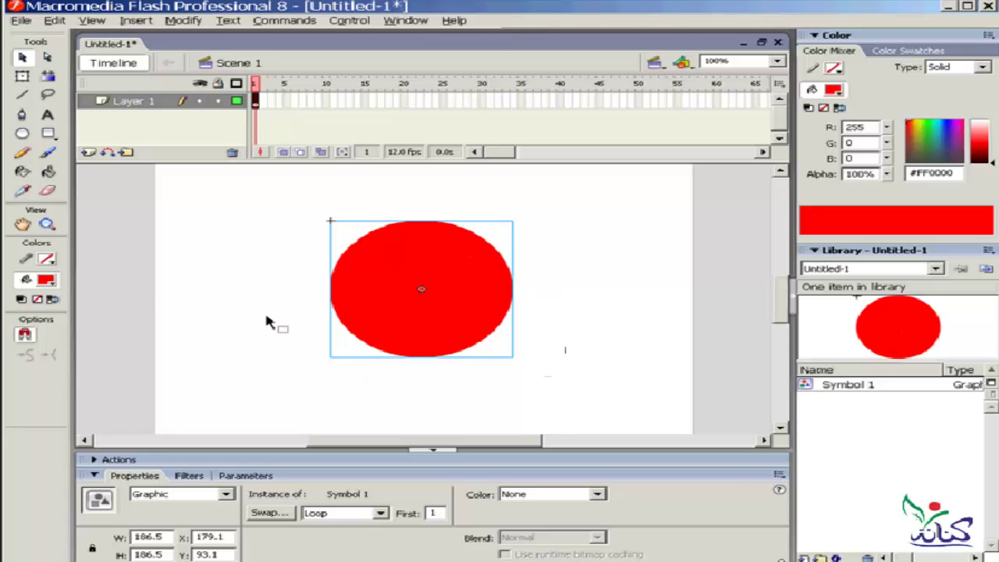
Inside Symbol 1, draw a dark green (#006600) circle within the red one, then return to Scene 1.
{"action": "double_click", "coordinate": [418, 327]}
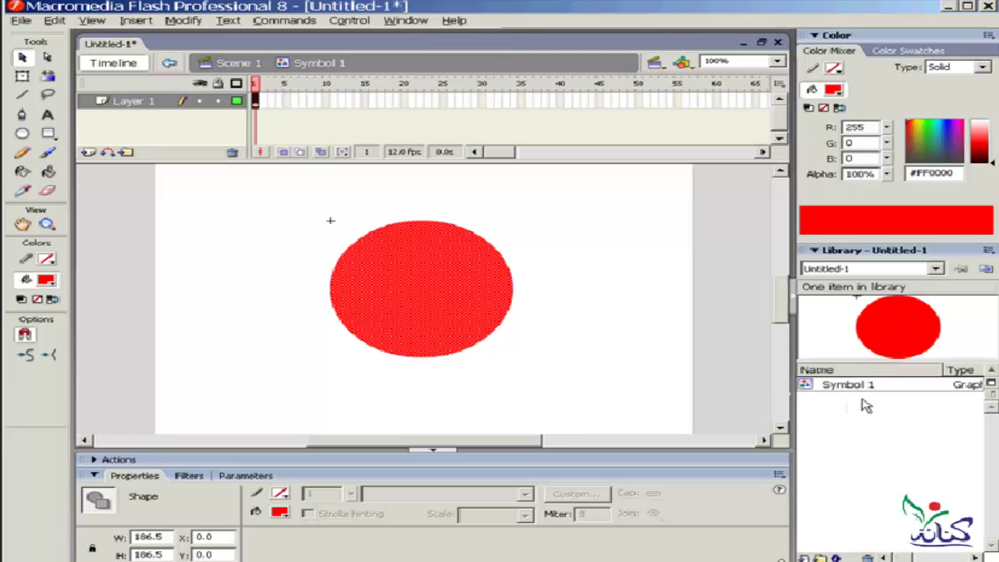
{"action": "left_click", "coordinate": [22, 133]}
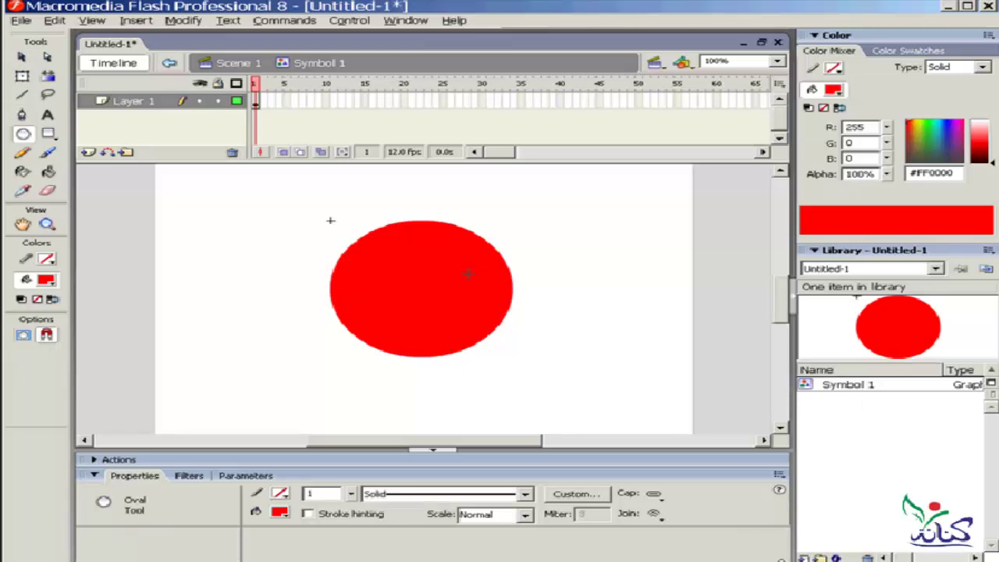
{"action": "left_click_drag", "start_coordinate": [477, 245], "coordinate": [353, 330]}
{"action": "left_click", "coordinate": [46, 280]}
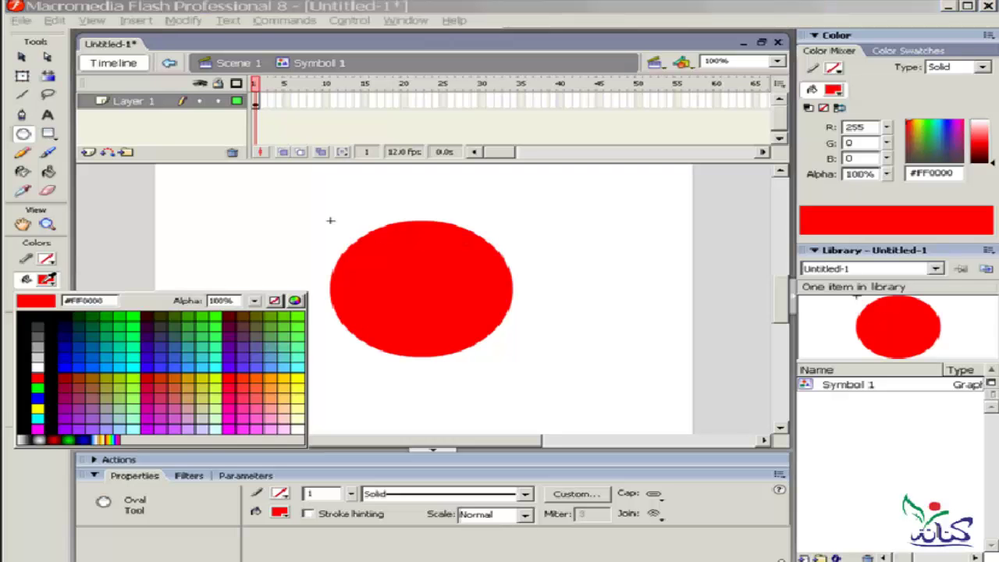
{"action": "left_click", "coordinate": [91, 316]}
{"action": "left_click_drag", "start_coordinate": [471, 247], "coordinate": [365, 322]}
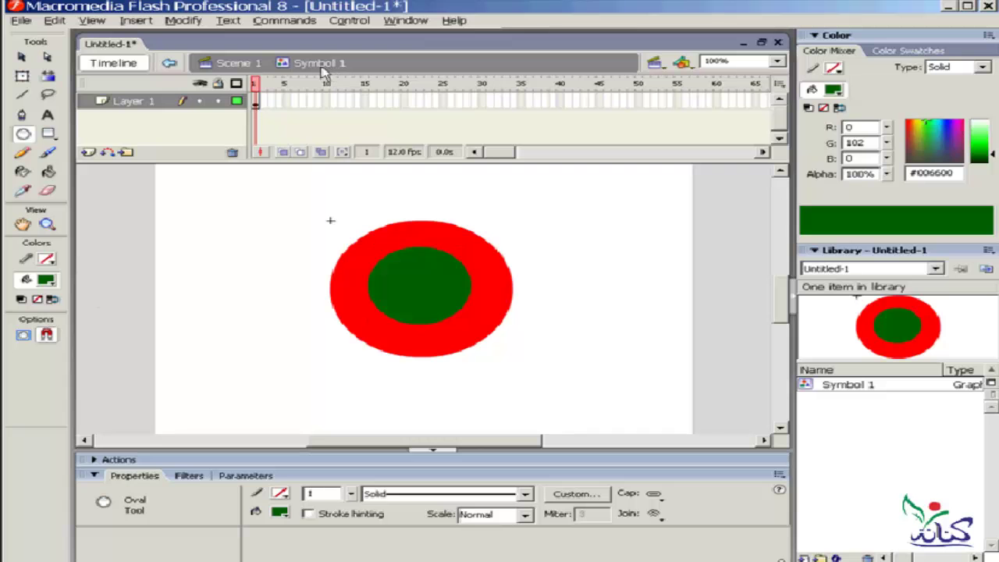
{"action": "left_click", "coordinate": [242, 65]}
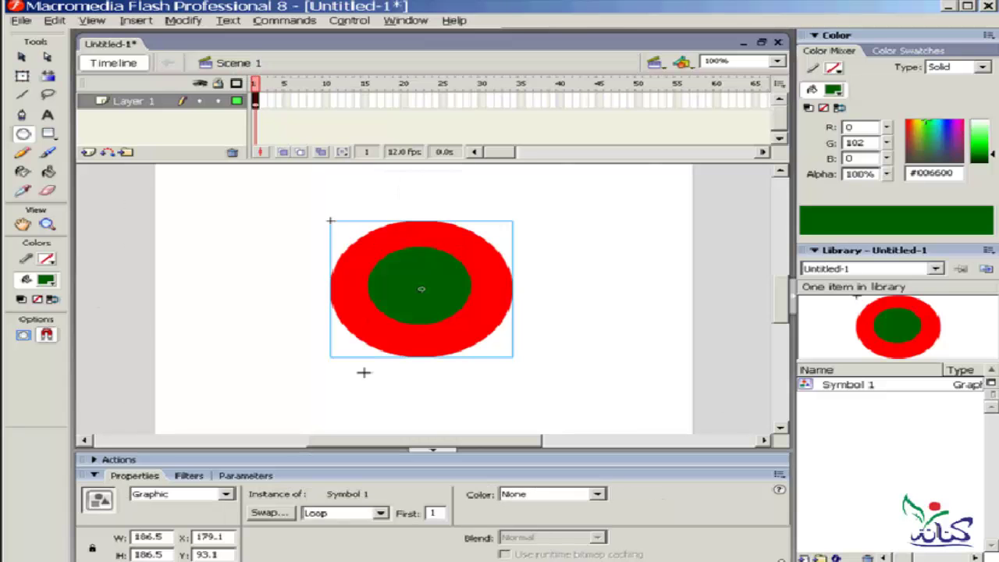
Drag two Symbol 1 instances from the Library onto the stage.
{"action": "left_click", "coordinate": [21, 58]}
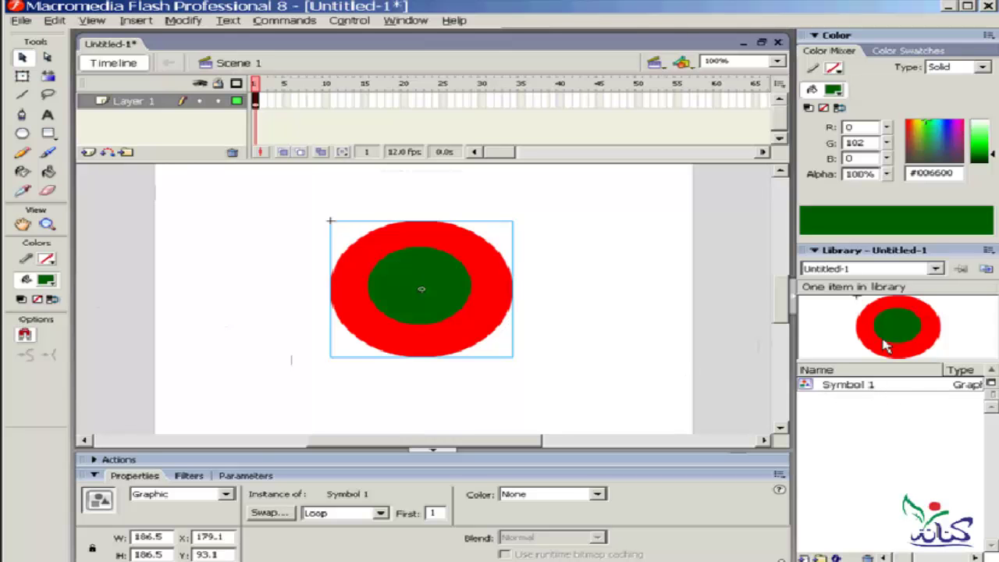
{"action": "left_click_drag", "start_coordinate": [836, 323], "coordinate": [576, 330]}
{"action": "left_click", "coordinate": [632, 287]}
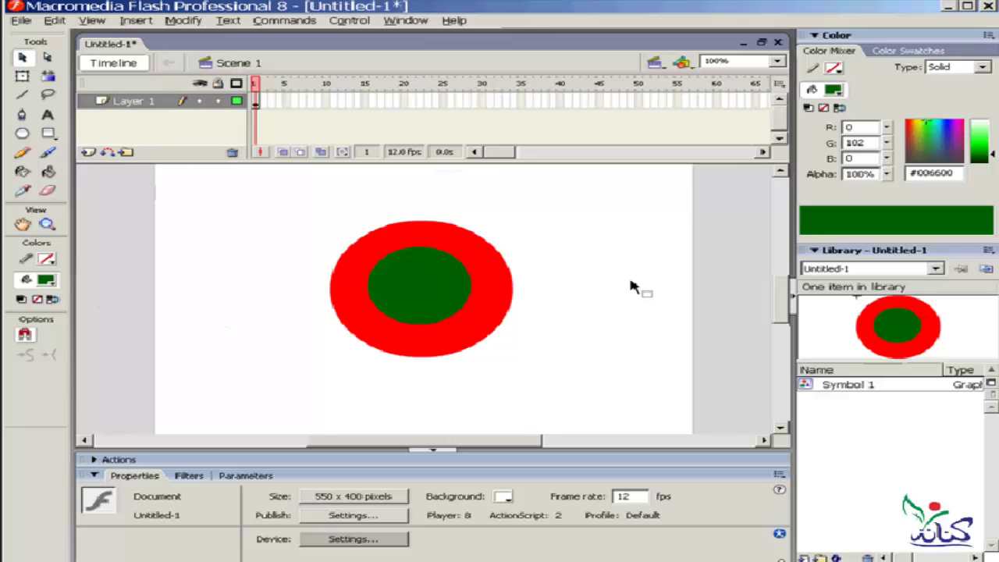
{"action": "left_click_drag", "start_coordinate": [809, 384], "coordinate": [591, 337]}
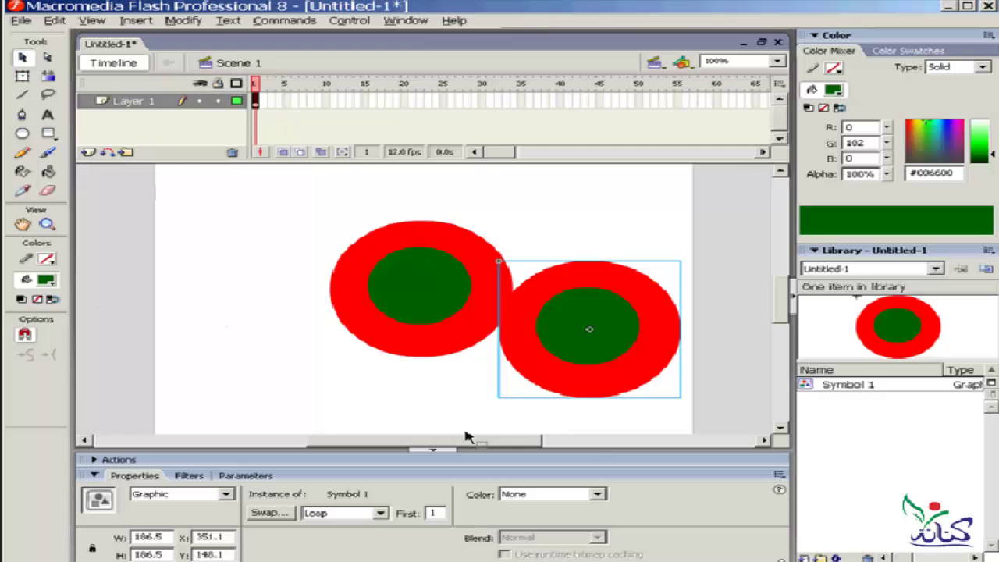
Arrange the two circles side by side, moving the left one to X 18.0.
{"action": "left_click", "coordinate": [407, 344]}
{"action": "mouse_move", "coordinate": [410, 346]}
{"action": "left_mouse_down"}
{"action": "mouse_move", "coordinate": [234, 351]}
{"action": "mouse_move", "coordinate": [255, 350]}
{"action": "left_mouse_up"}
{"action": "left_click_drag", "start_coordinate": [613, 390], "coordinate": [562, 351]}
{"action": "left_click", "coordinate": [651, 210]}
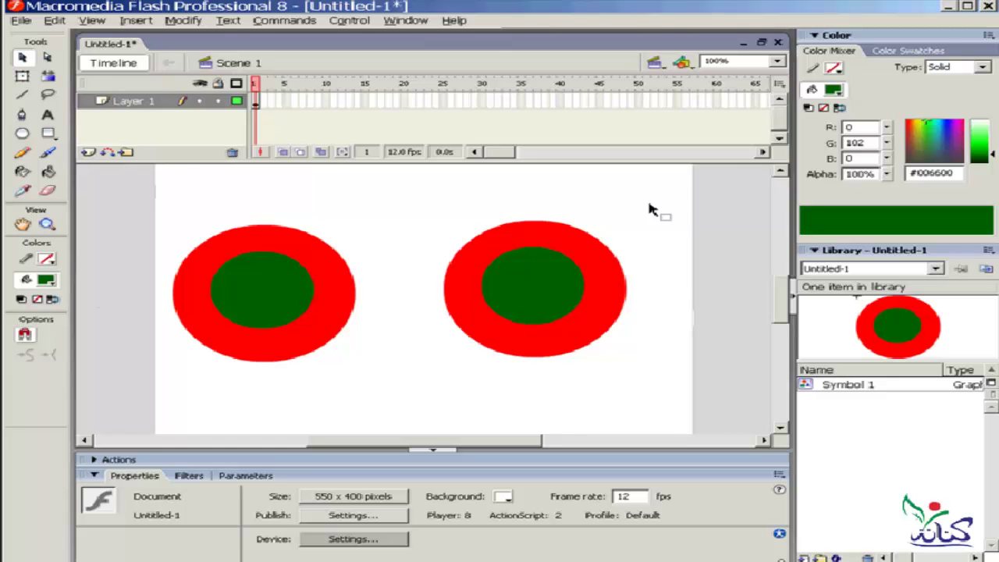
Delete both the right and left Symbol 1 circle instances from Scene 1.
{"action": "double_click", "coordinate": [554, 297]}
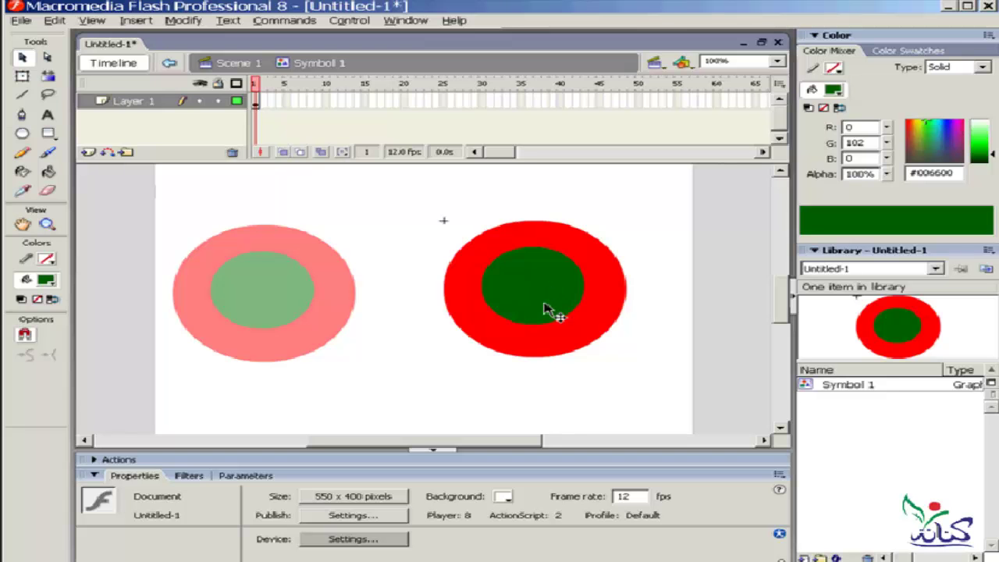
{"action": "left_click", "coordinate": [234, 62]}
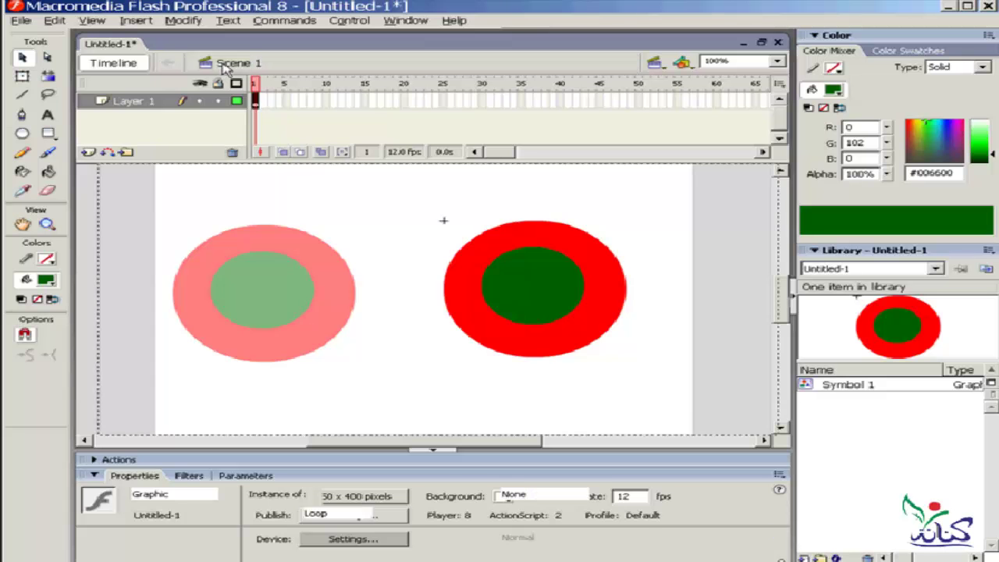
{"action": "left_click", "coordinate": [515, 336]}
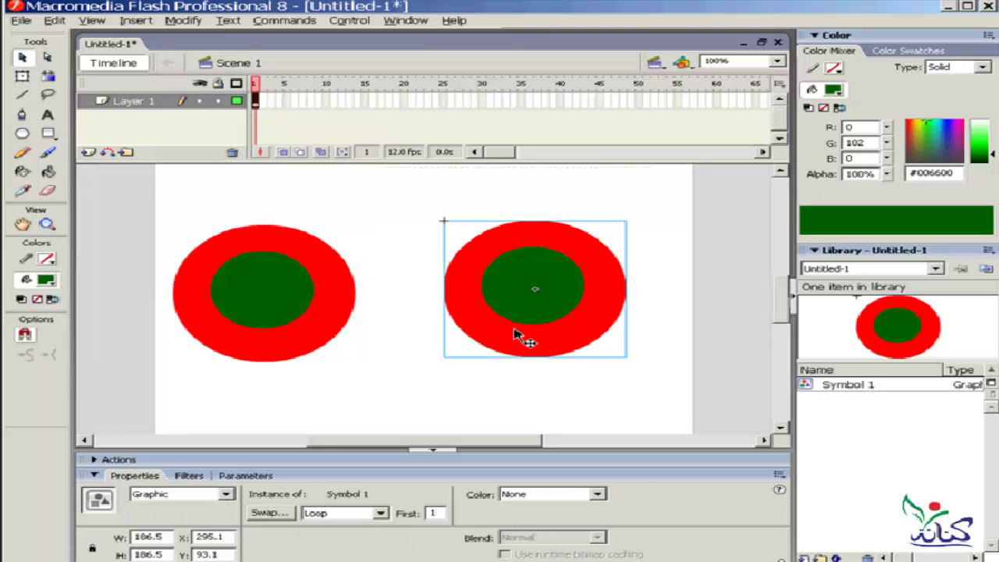
{"action": "key", "text": "Delete"}
{"action": "left_click", "coordinate": [318, 291]}
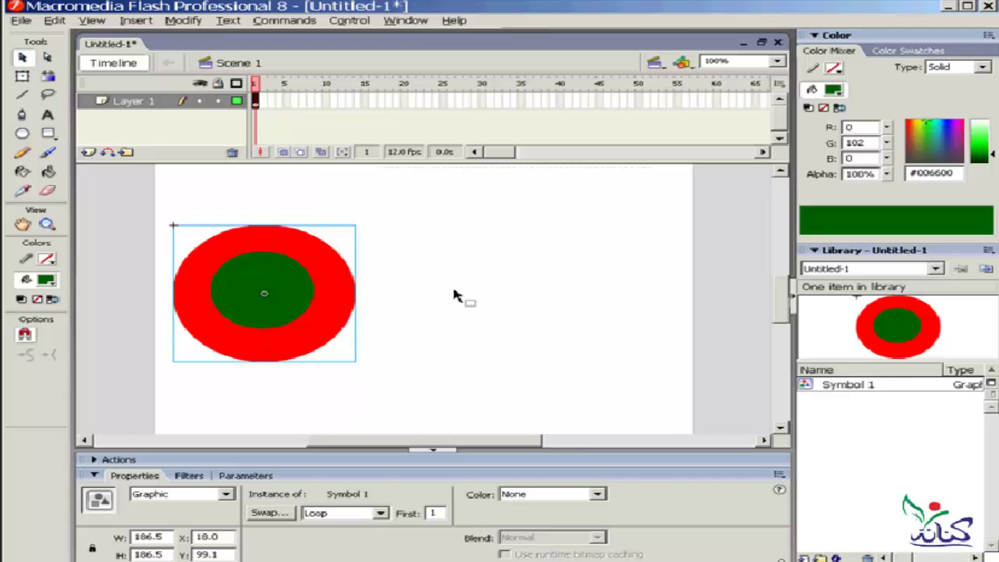
{"action": "key", "text": "Delete"}
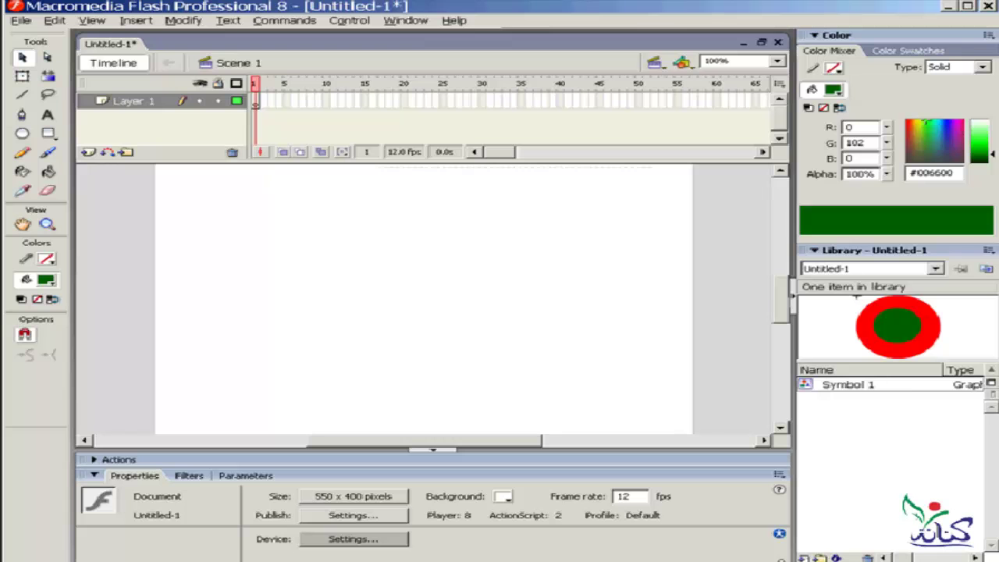
Add a new Library folder renamed 'tst' and drag Symbol 1 into it.
{"action": "left_click", "coordinate": [820, 558]}
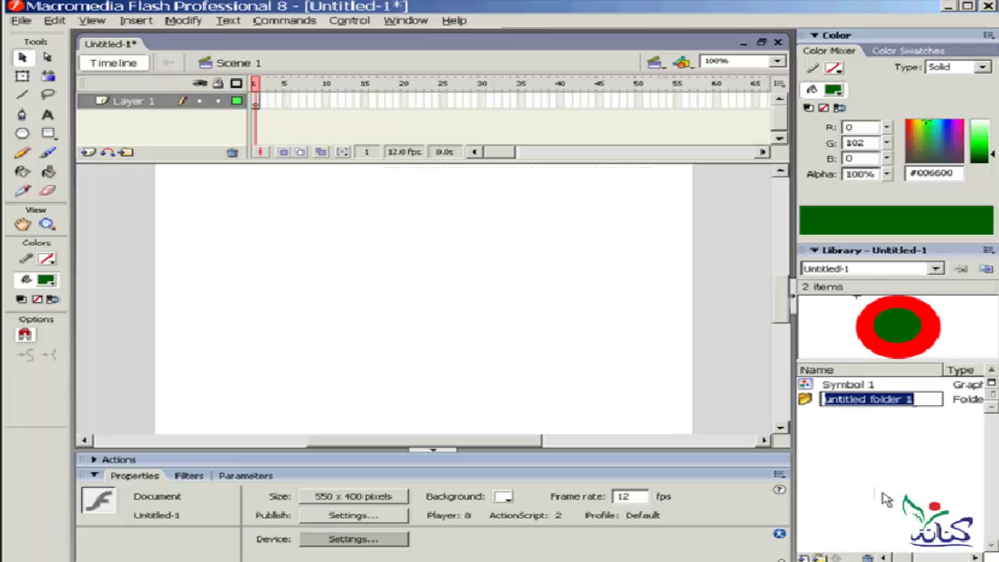
{"action": "key", "text": "BackSpace"}
{"action": "type", "text": "tst"}
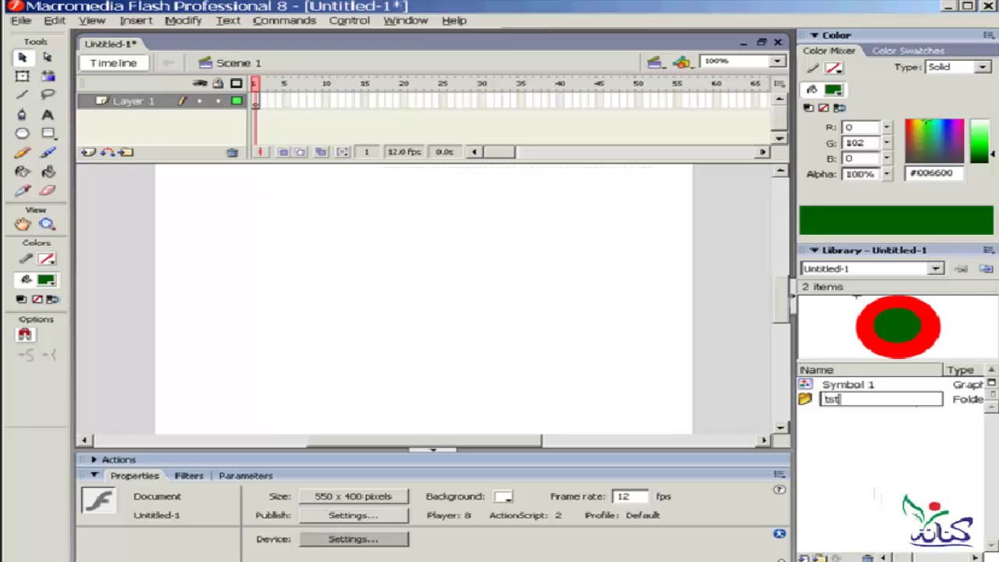
{"action": "key", "text": "Return"}
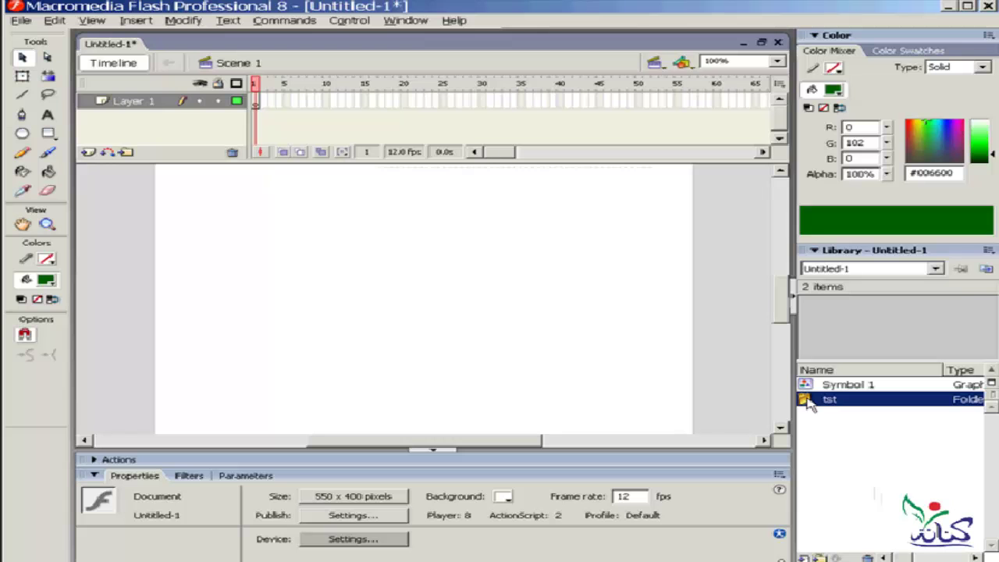
{"action": "left_click_drag", "start_coordinate": [810, 384], "coordinate": [809, 400]}
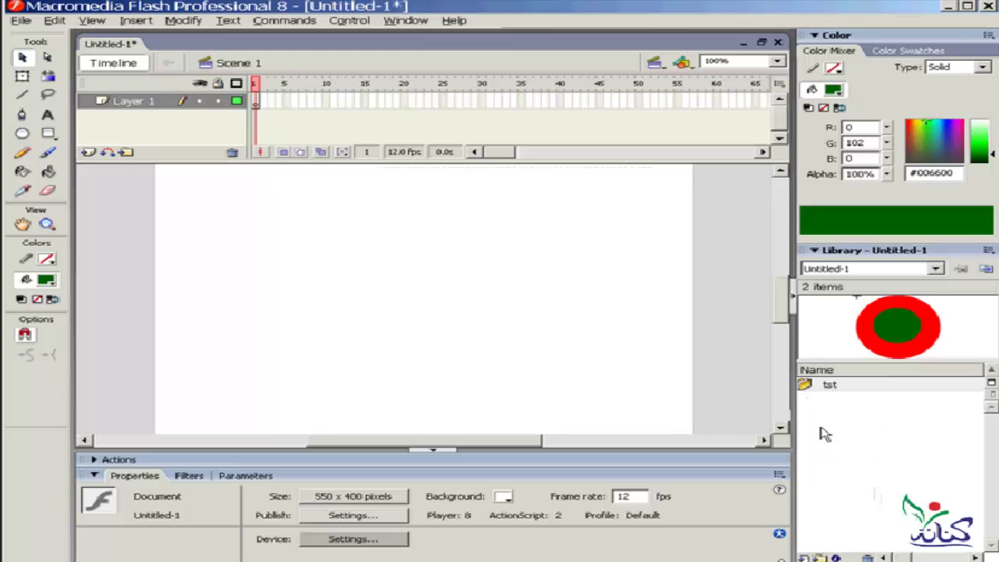
Toggle the tst library folder open, closed and open again to reveal Symbol 1 inside.
{"action": "left_click", "coordinate": [806, 388]}
{"action": "double_click", "coordinate": [806, 388]}
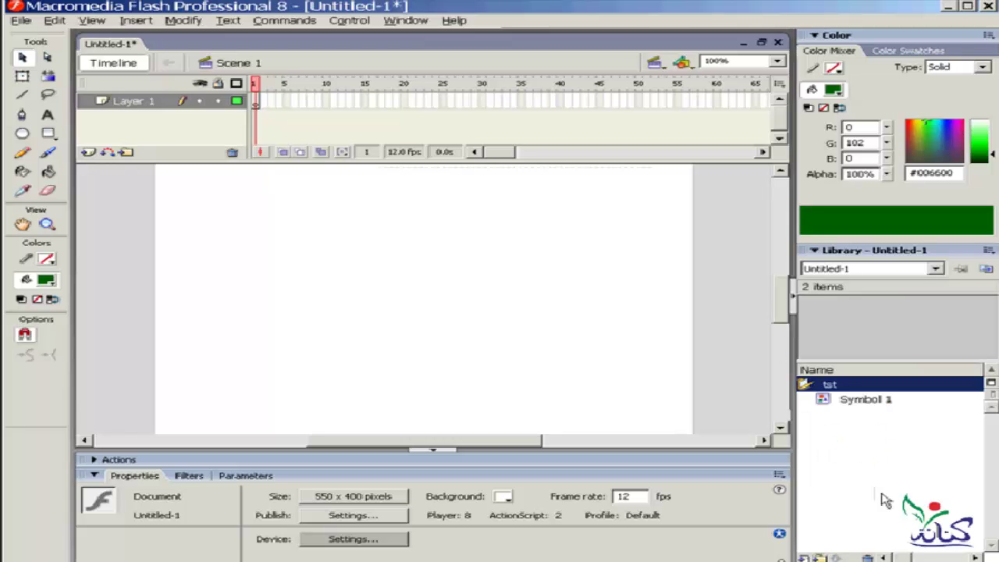
{"action": "double_click", "coordinate": [806, 388]}
{"action": "double_click", "coordinate": [806, 388]}
{"action": "left_click_drag", "start_coordinate": [806, 388], "coordinate": [311, 297]}
Create a new Graphic-type symbol named Symbol 1, leaving the advanced linkage options hidden.
{"action": "left_click", "coordinate": [804, 557]}
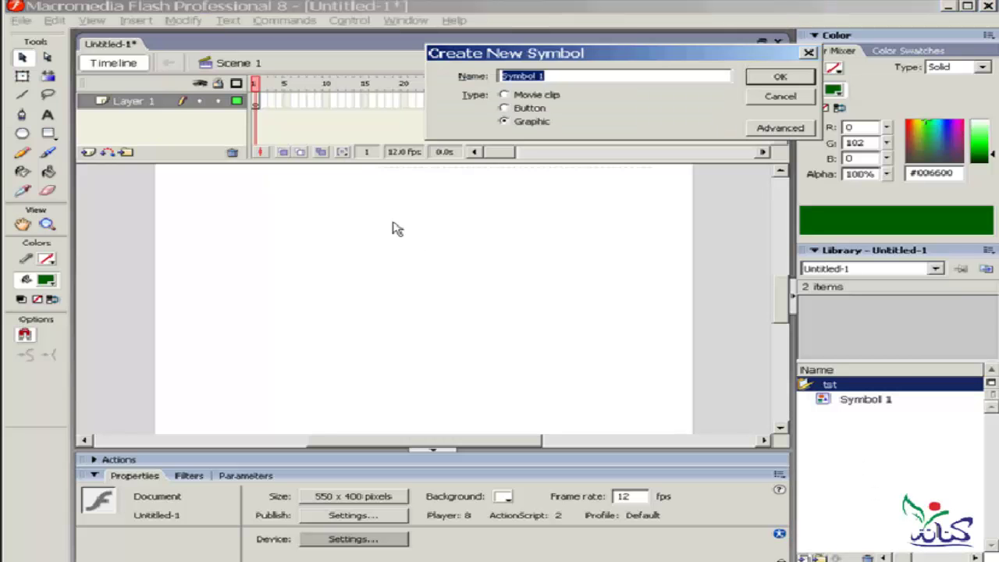
{"action": "left_click_drag", "start_coordinate": [647, 59], "coordinate": [508, 201]}
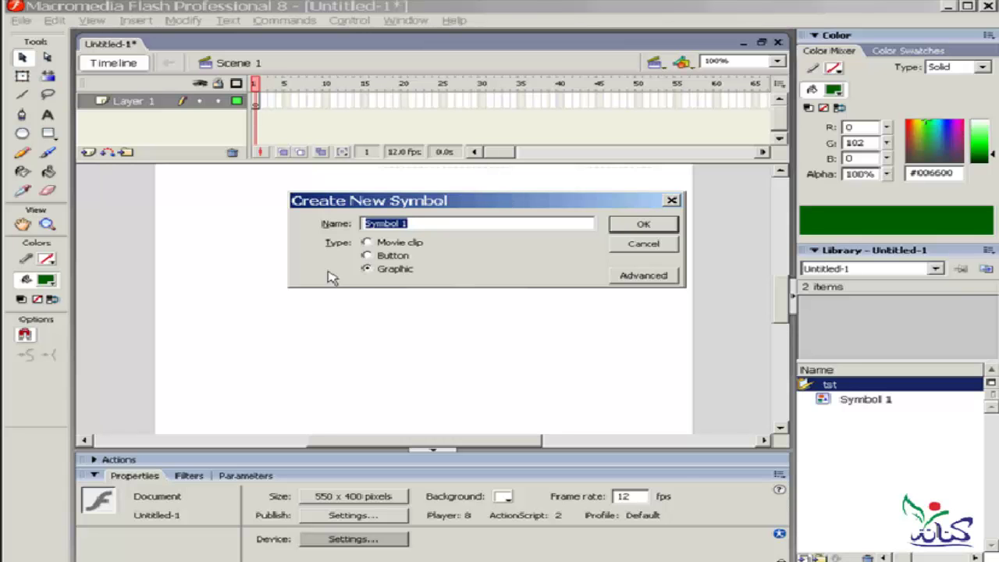
{"action": "left_click", "coordinate": [658, 279]}
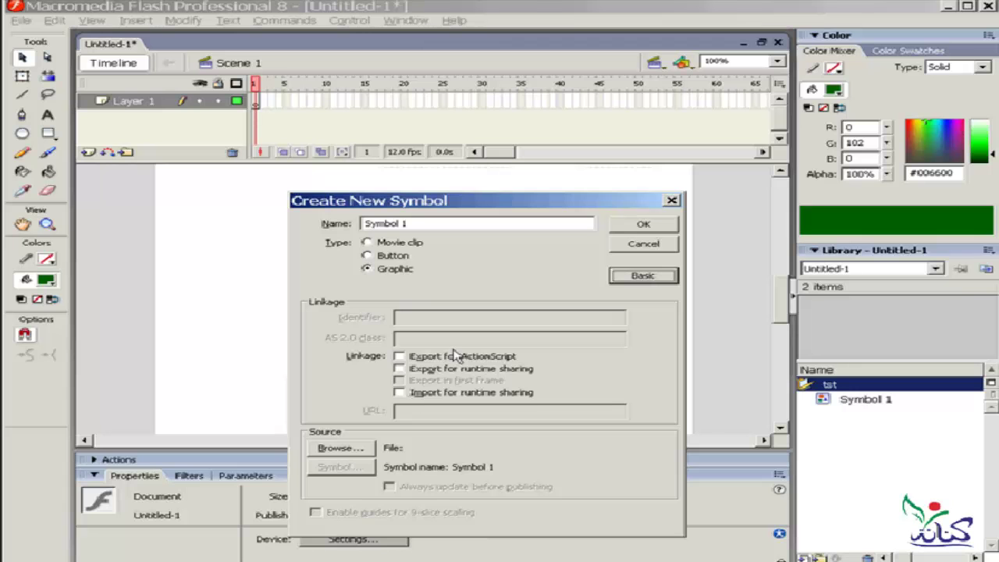
{"action": "left_click", "coordinate": [637, 283]}
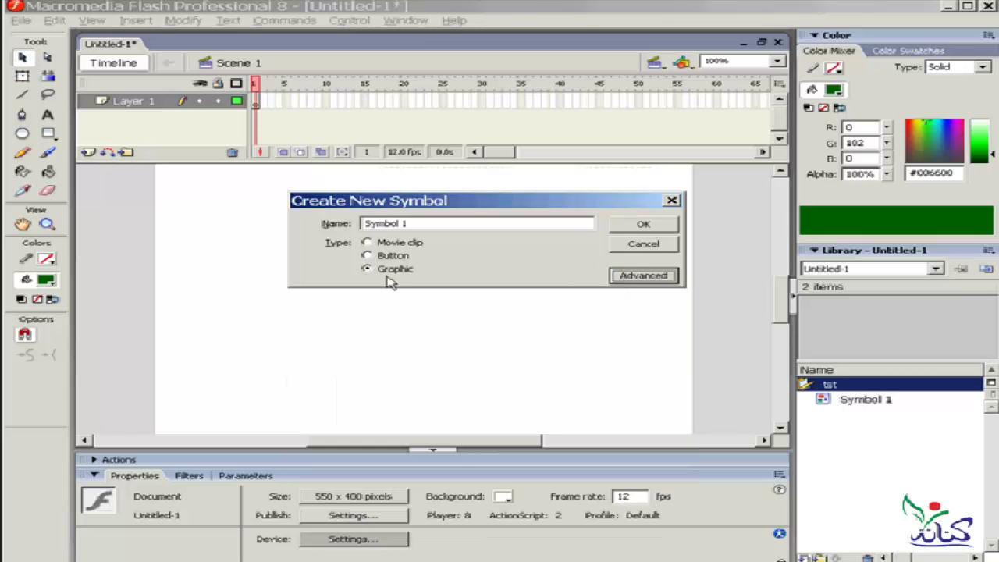
{"action": "left_click", "coordinate": [628, 228]}
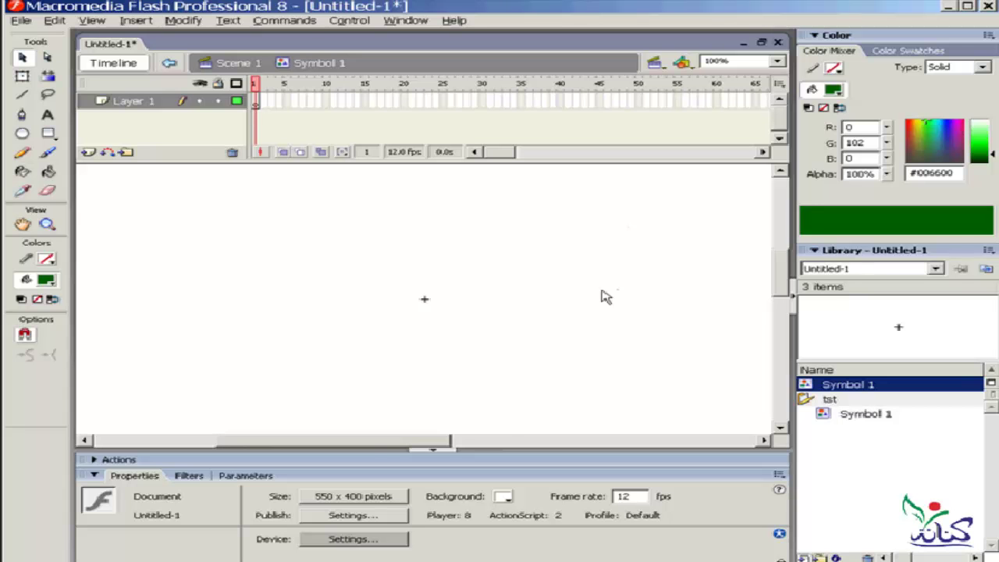
Return to Scene 1 and reopen Symbol 1 from the tst folder for editing.
{"action": "mouse_move", "coordinate": [370, 446]}
{"action": "left_mouse_down"}
{"action": "mouse_move", "coordinate": [154, 443]}
{"action": "mouse_move", "coordinate": [435, 451]}
{"action": "mouse_move", "coordinate": [427, 447]}
{"action": "left_mouse_up"}
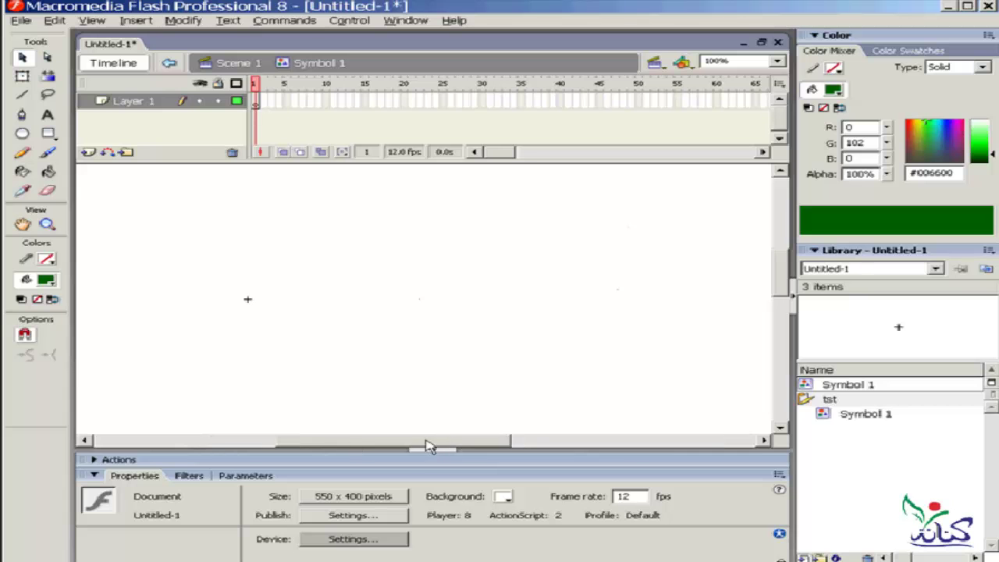
{"action": "left_click", "coordinate": [227, 63]}
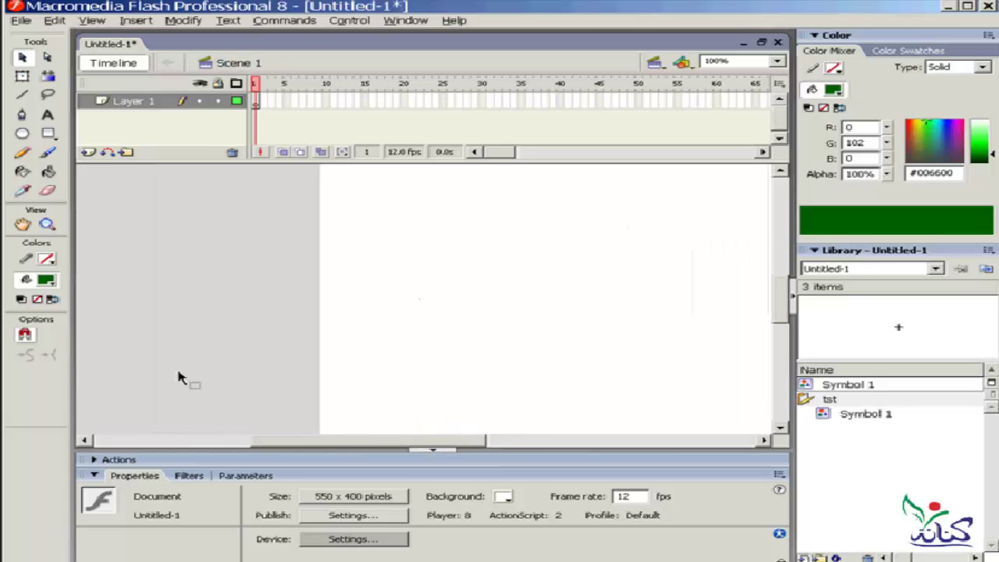
{"action": "left_click_drag", "start_coordinate": [440, 440], "coordinate": [568, 439]}
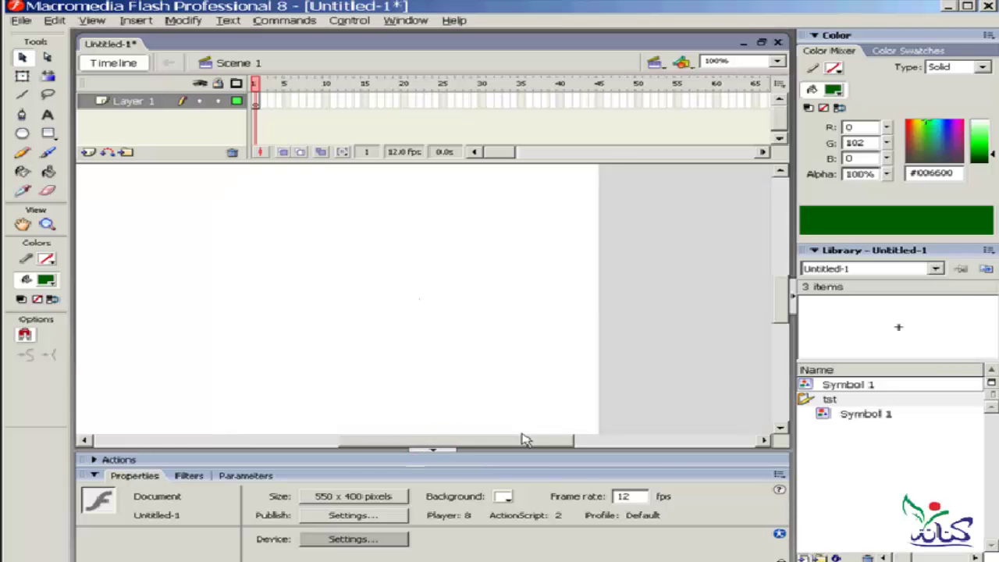
{"action": "double_click", "coordinate": [844, 415]}
{"action": "mouse_move", "coordinate": [845, 415]}
{"action": "left_mouse_down"}
{"action": "mouse_move", "coordinate": [812, 398]}
{"action": "mouse_move", "coordinate": [515, 420]}
{"action": "left_mouse_up"}
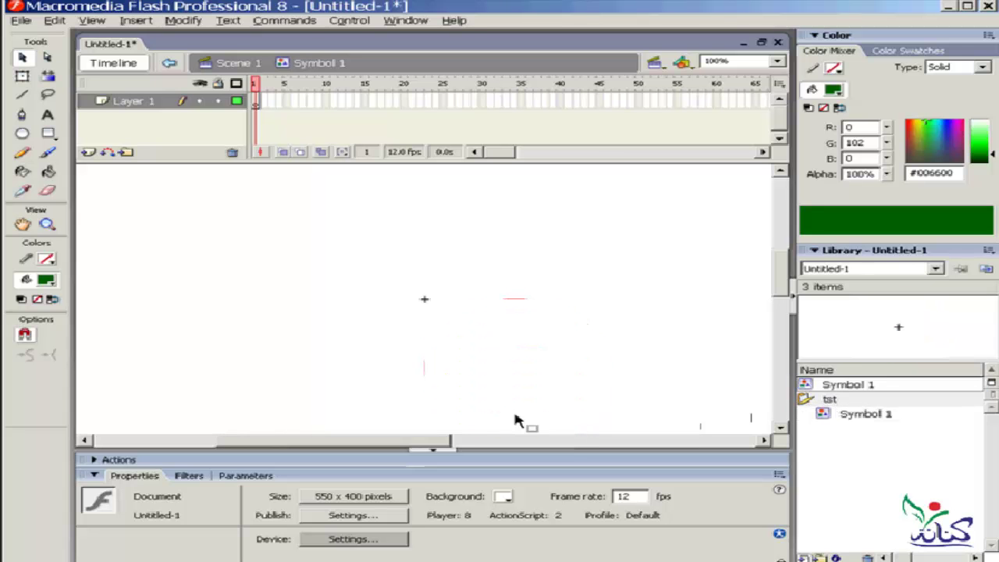
{"action": "mouse_move", "coordinate": [424, 439]}
{"action": "left_mouse_down"}
{"action": "mouse_move", "coordinate": [479, 446]}
{"action": "mouse_move", "coordinate": [347, 443]}
{"action": "mouse_move", "coordinate": [458, 453]}
{"action": "mouse_move", "coordinate": [412, 449]}
{"action": "left_mouse_up"}
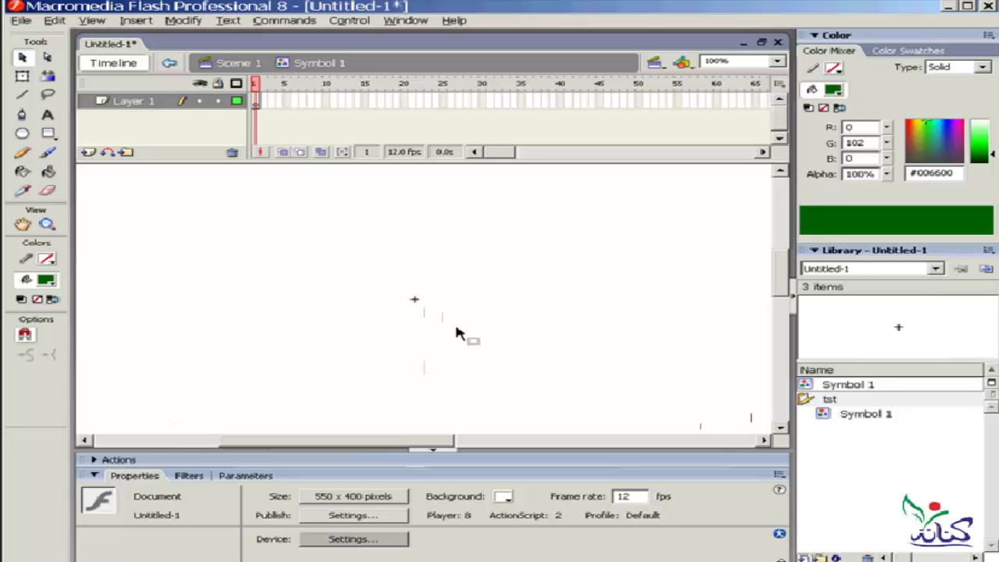
Draw a dark green filled rectangle on Symbol 1's stage, then return to Scene 1.
{"action": "left_click", "coordinate": [48, 134]}
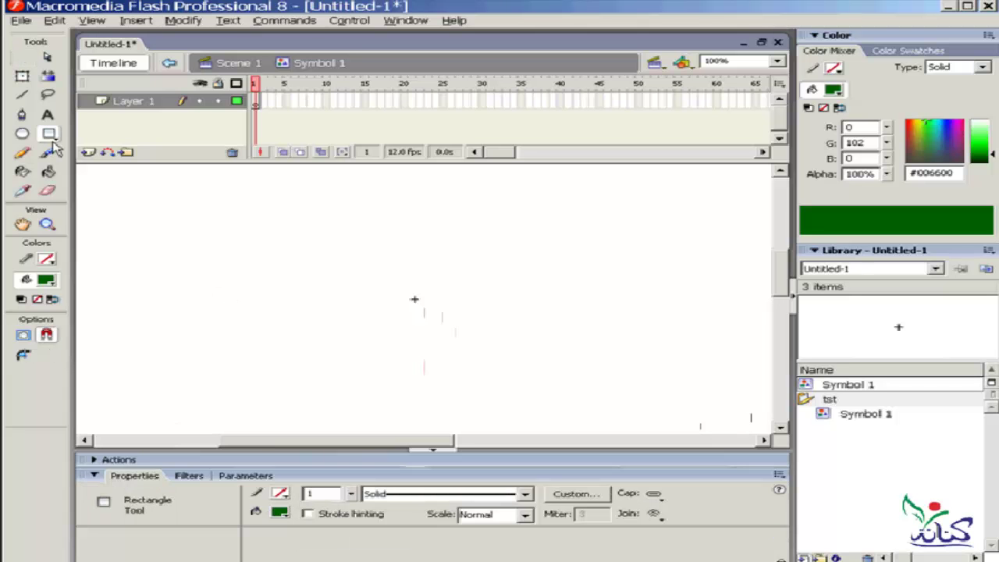
{"action": "left_click_drag", "start_coordinate": [509, 242], "coordinate": [312, 370]}
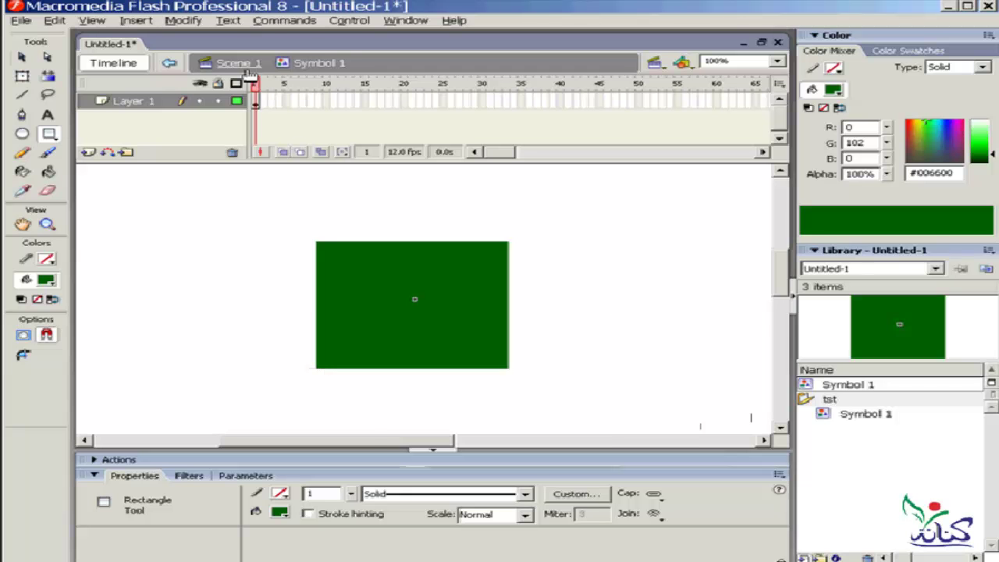
{"action": "left_click", "coordinate": [234, 63]}
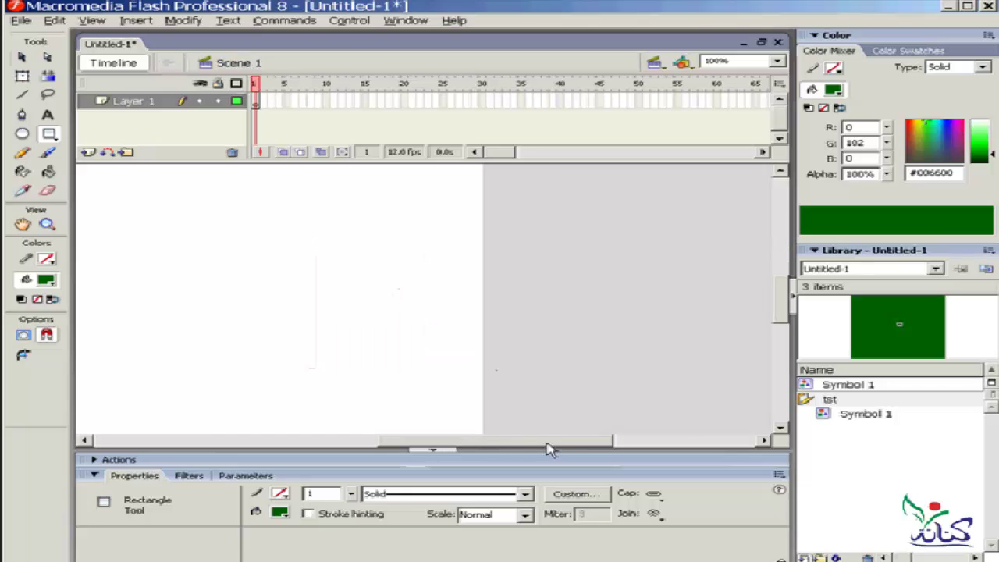
{"action": "left_click_drag", "start_coordinate": [548, 448], "coordinate": [474, 449]}
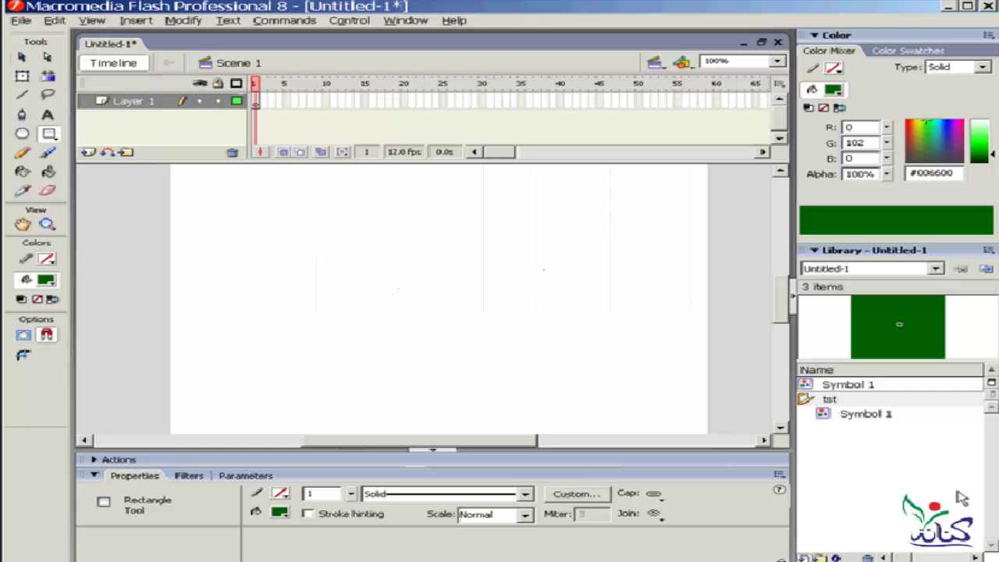
{"action": "left_click", "coordinate": [839, 386]}
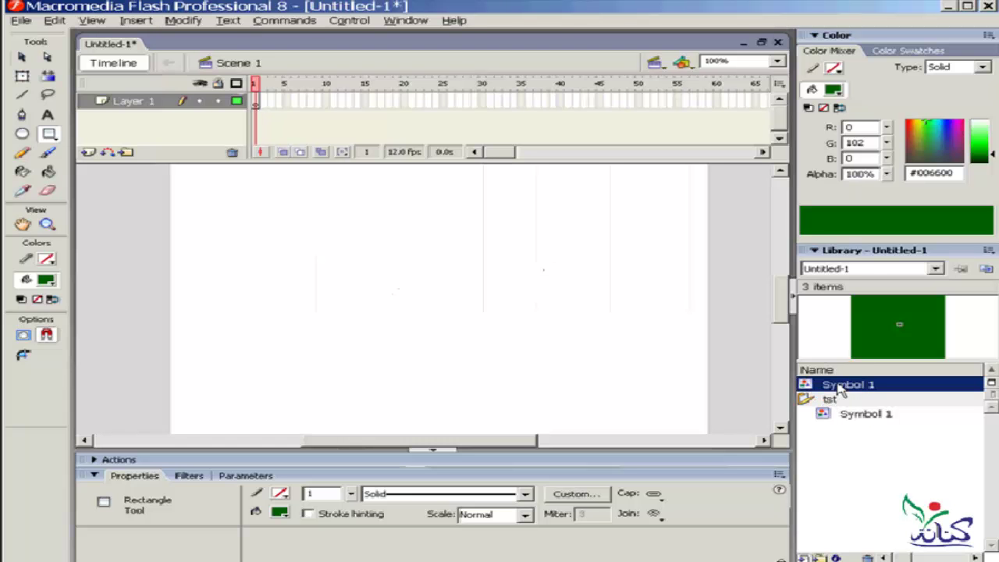
{"action": "left_click", "coordinate": [870, 416]}
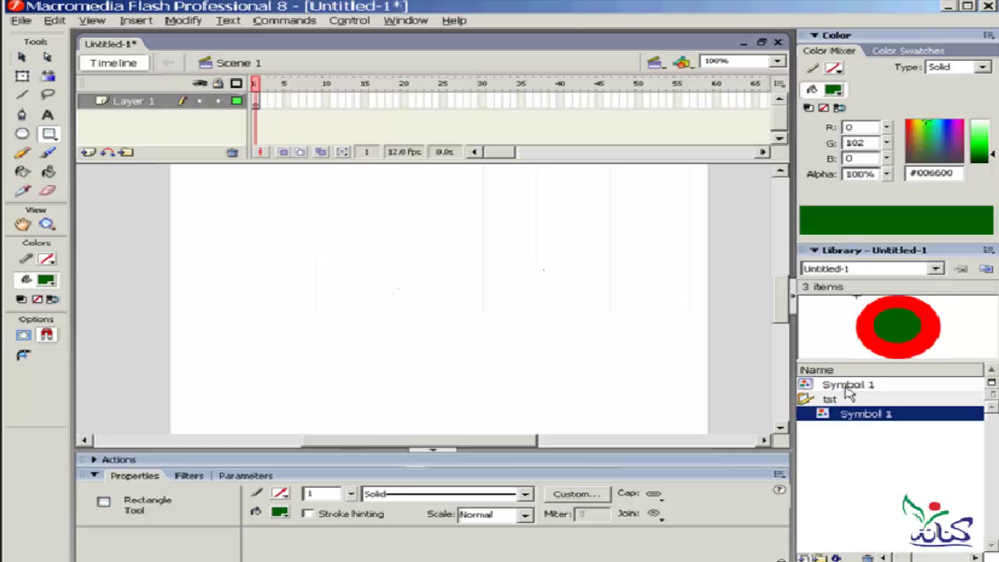
{"action": "left_click", "coordinate": [846, 385]}
{"action": "left_click", "coordinate": [849, 414]}
{"action": "left_click", "coordinate": [830, 399]}
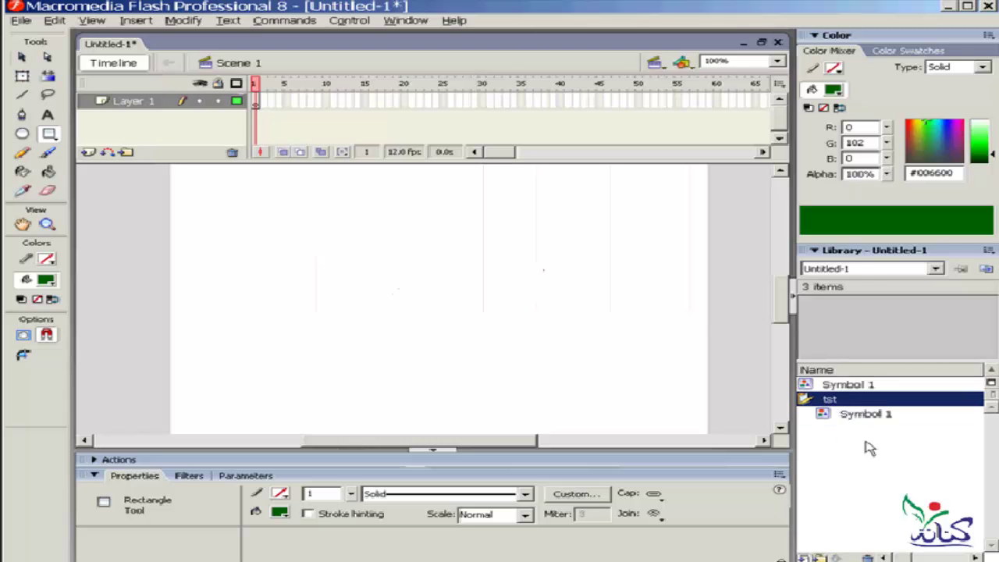
{"action": "left_click", "coordinate": [838, 418]}
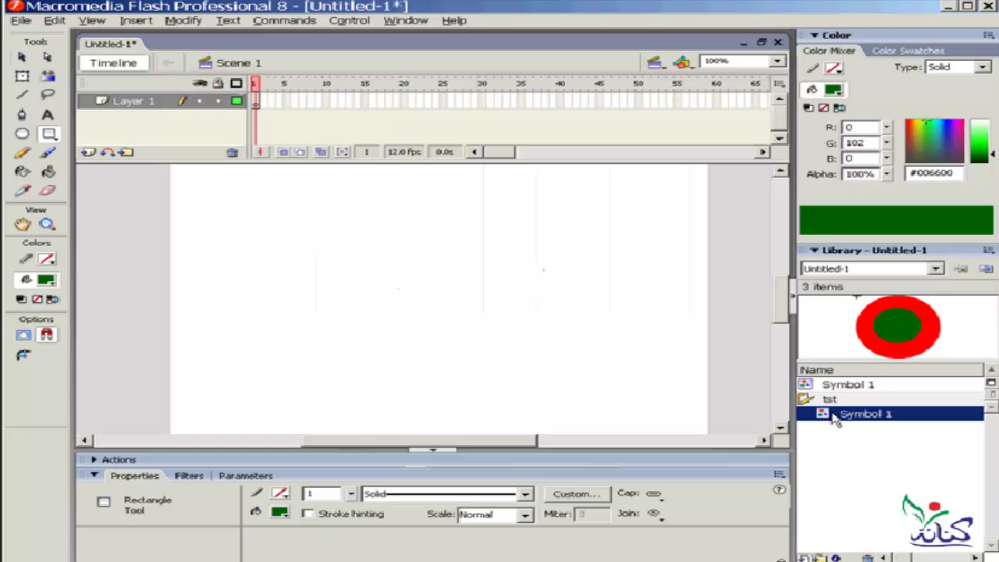
{"action": "left_click", "coordinate": [856, 387]}
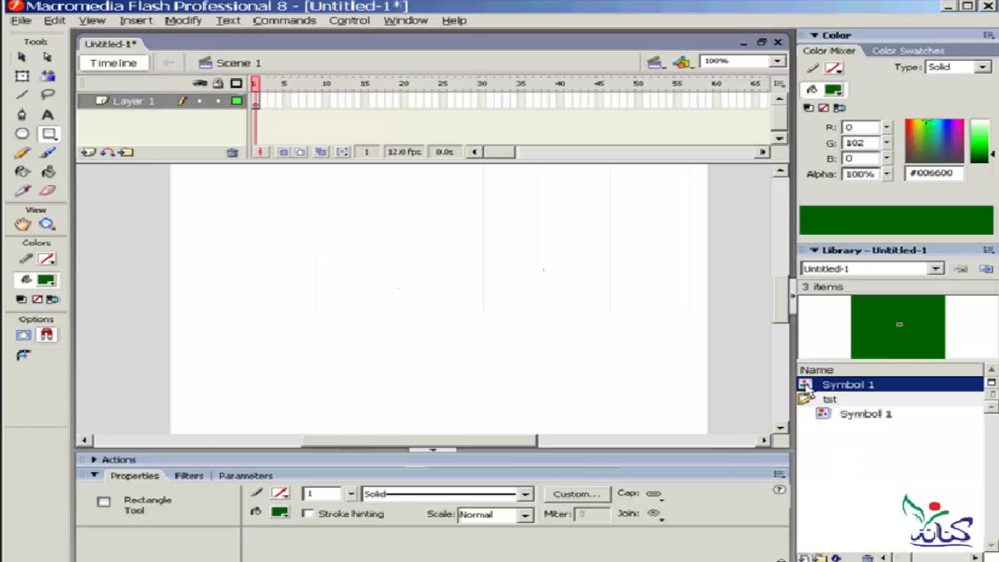
{"action": "left_click_drag", "start_coordinate": [806, 390], "coordinate": [812, 399]}
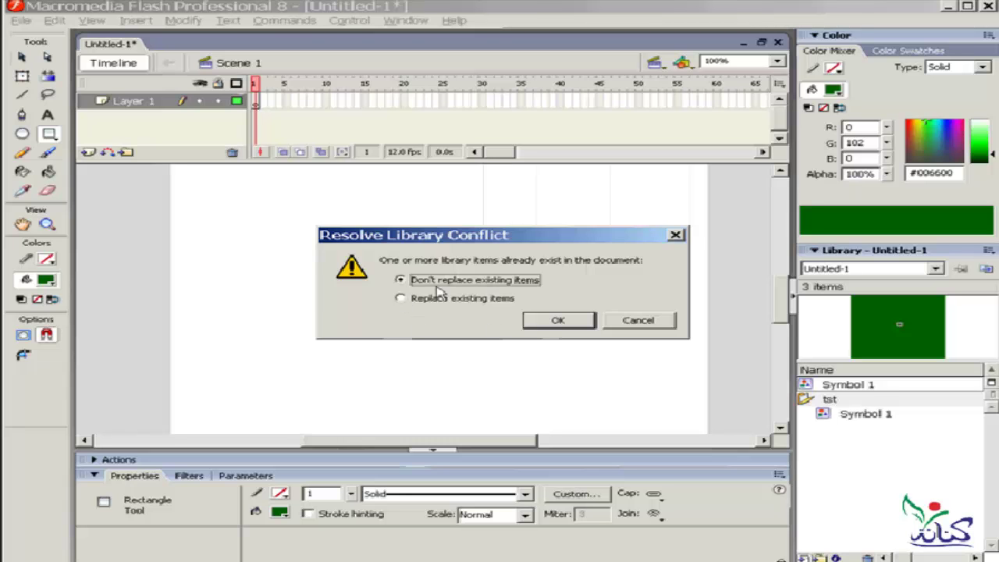
{"action": "left_click", "coordinate": [636, 319]}
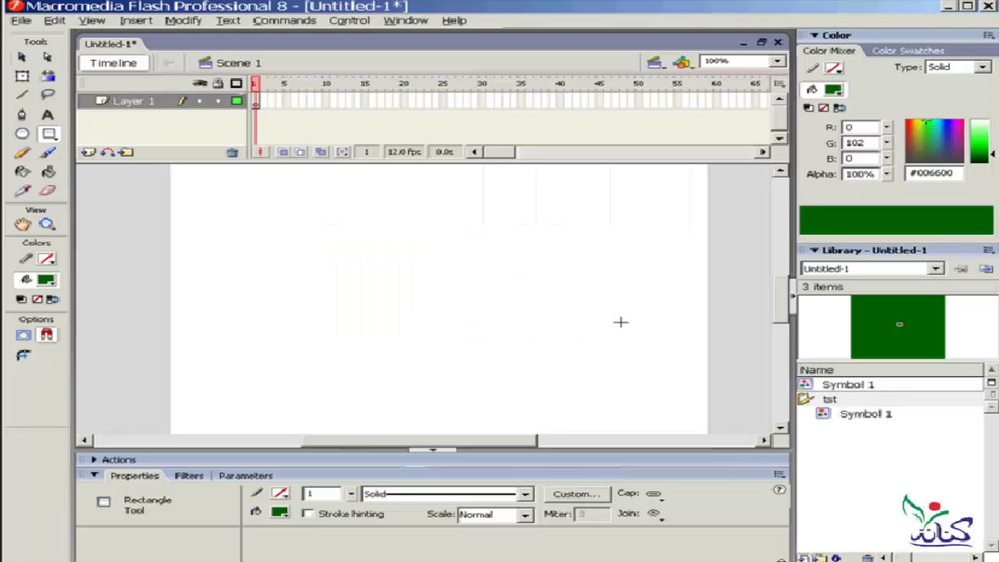
{"action": "left_click", "coordinate": [849, 386]}
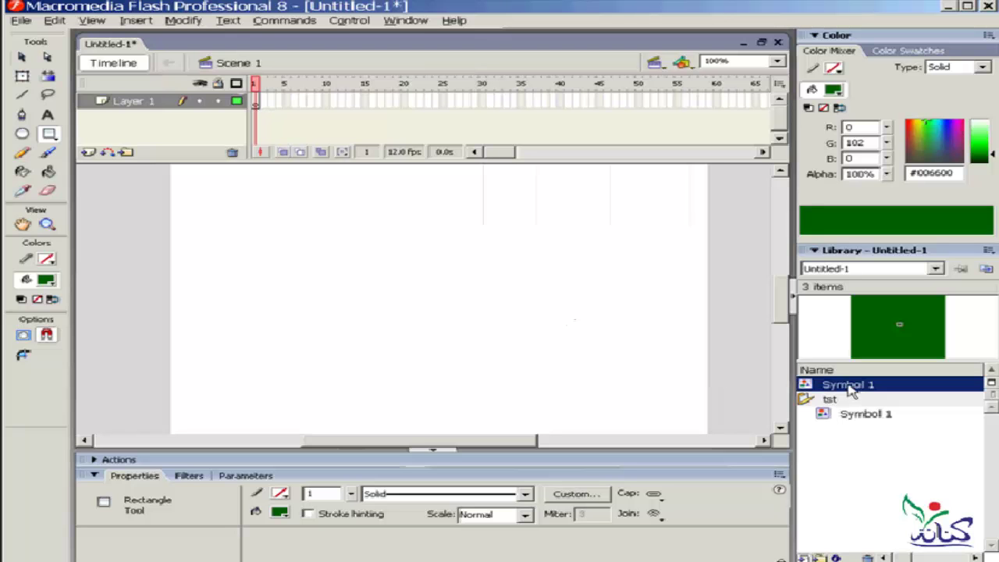
Rename the green square symbol to 'gren' and drag it into the tst library folder.
{"action": "double_click", "coordinate": [850, 387]}
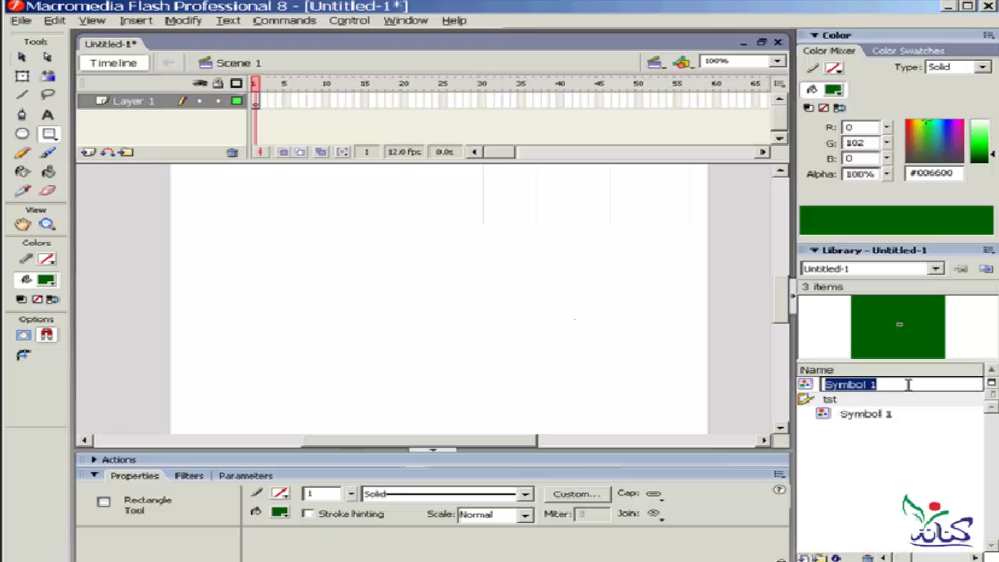
{"action": "type", "text": "gren"}
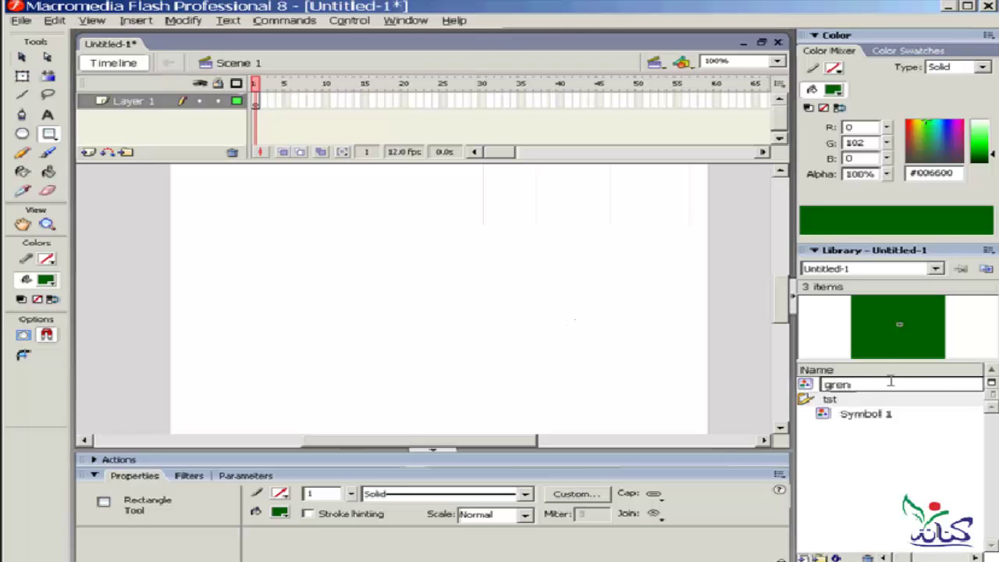
{"action": "left_click", "coordinate": [811, 388]}
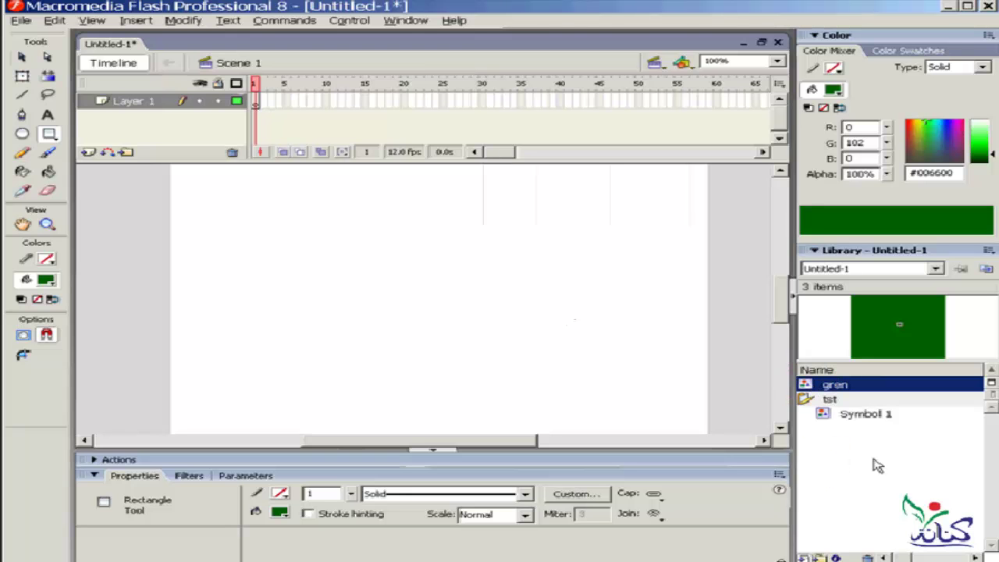
{"action": "left_click_drag", "start_coordinate": [806, 388], "coordinate": [808, 400]}
{"action": "left_click_drag", "start_coordinate": [806, 400], "coordinate": [808, 400]}
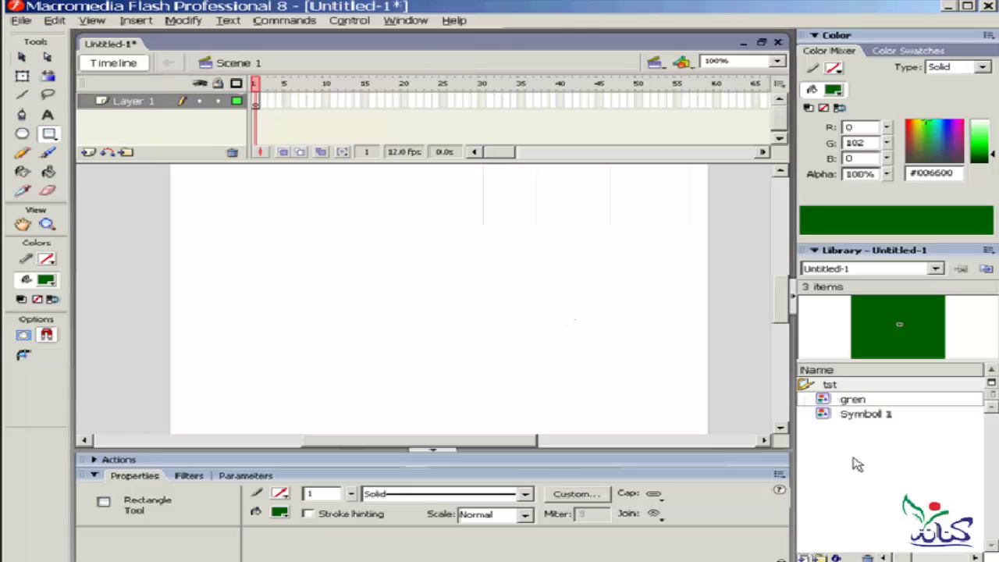
{"action": "left_click", "coordinate": [828, 405]}
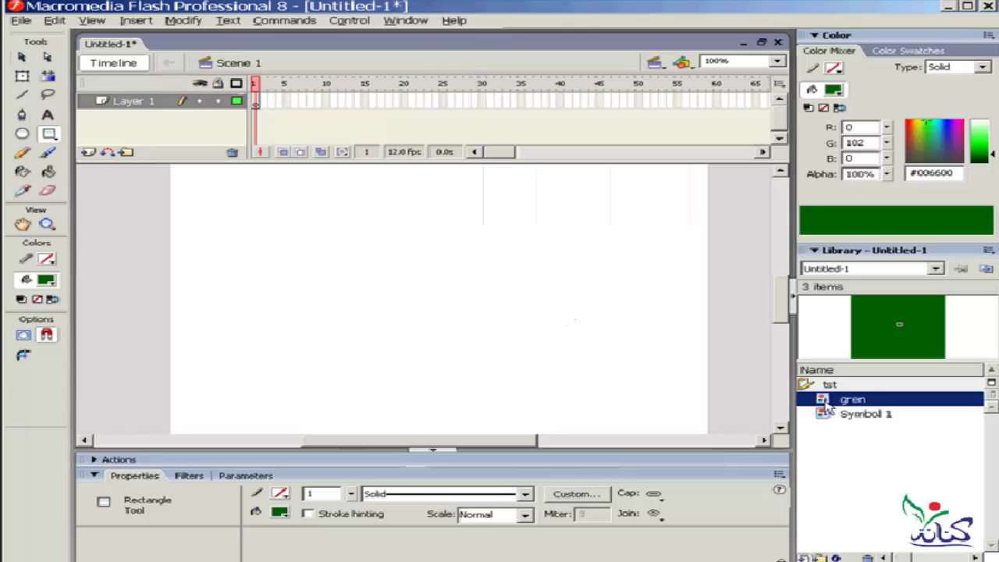
{"action": "left_click", "coordinate": [829, 415]}
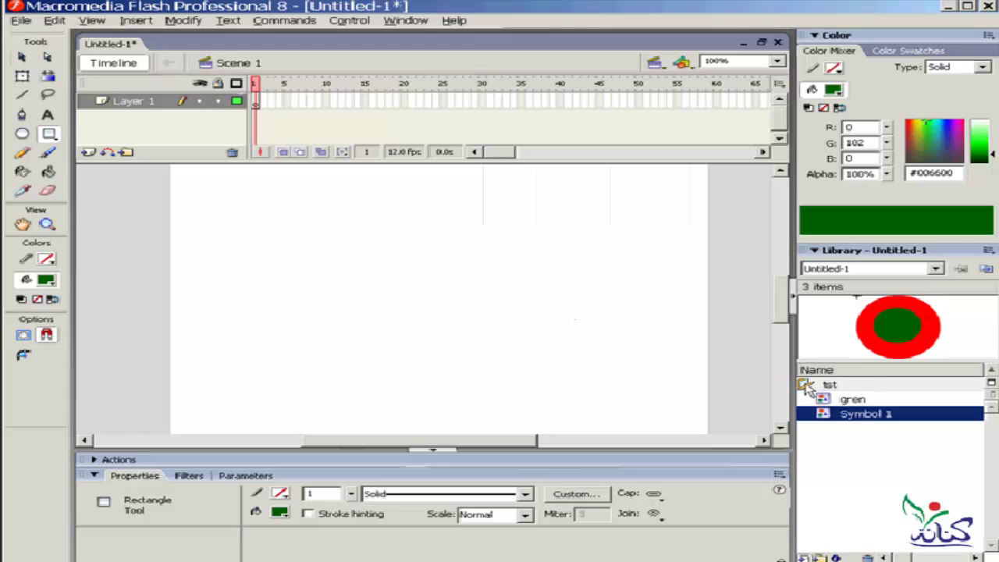
{"action": "double_click", "coordinate": [805, 385]}
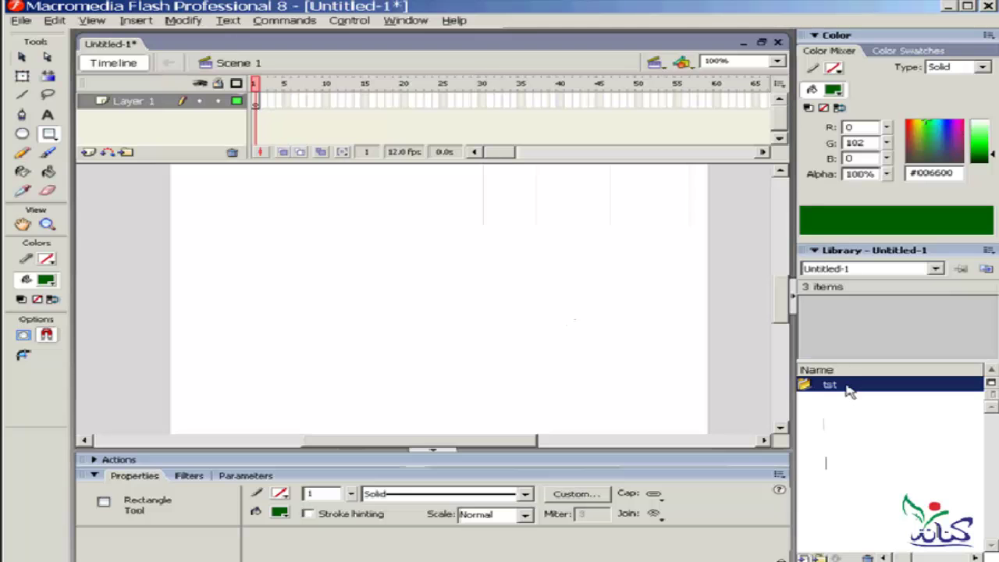
{"action": "double_click", "coordinate": [806, 386]}
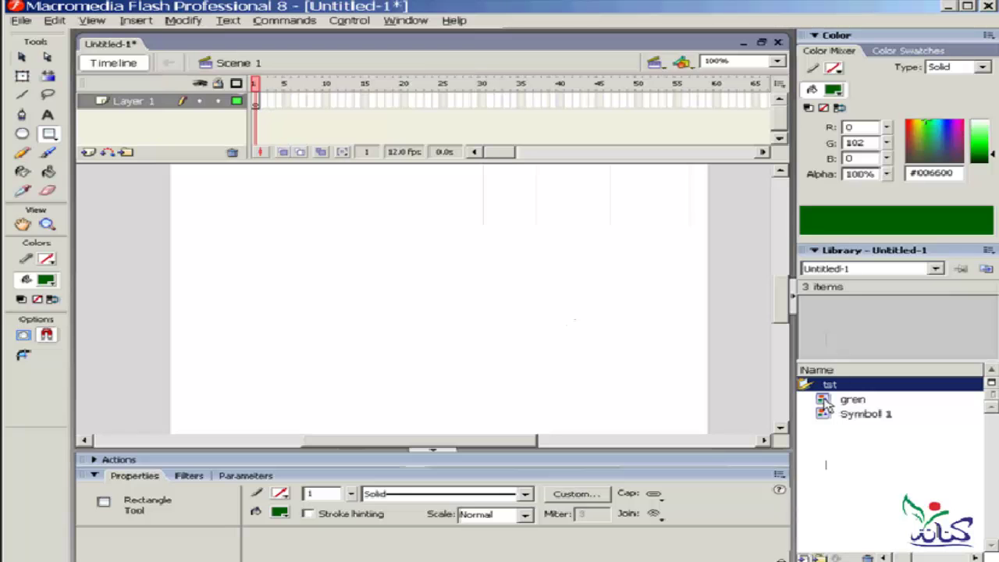
Place gren on frame 1, add a blank keyframe at frame 20, and place the ring symbol there.
{"action": "left_click_drag", "start_coordinate": [826, 402], "coordinate": [316, 284]}
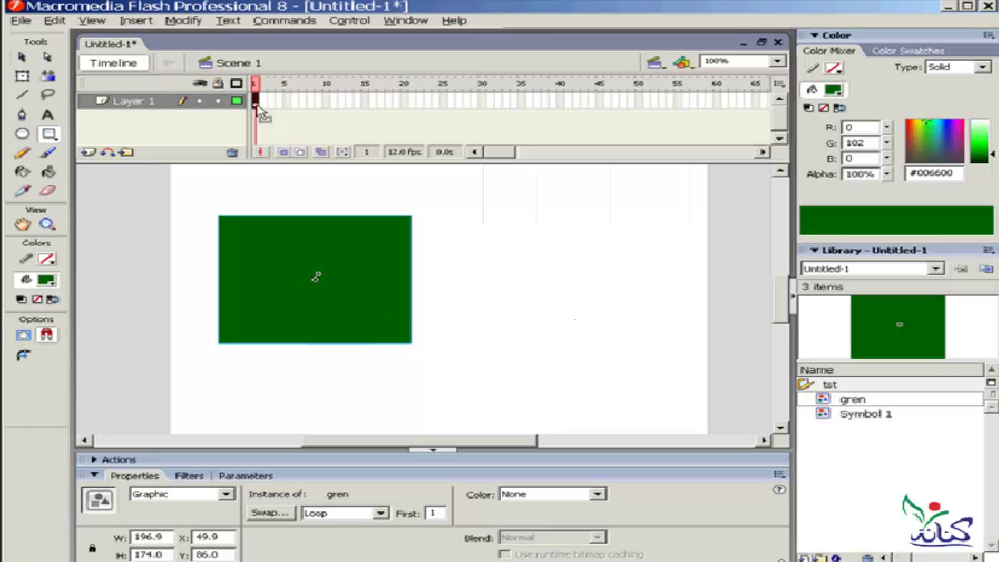
{"action": "left_click", "coordinate": [404, 100]}
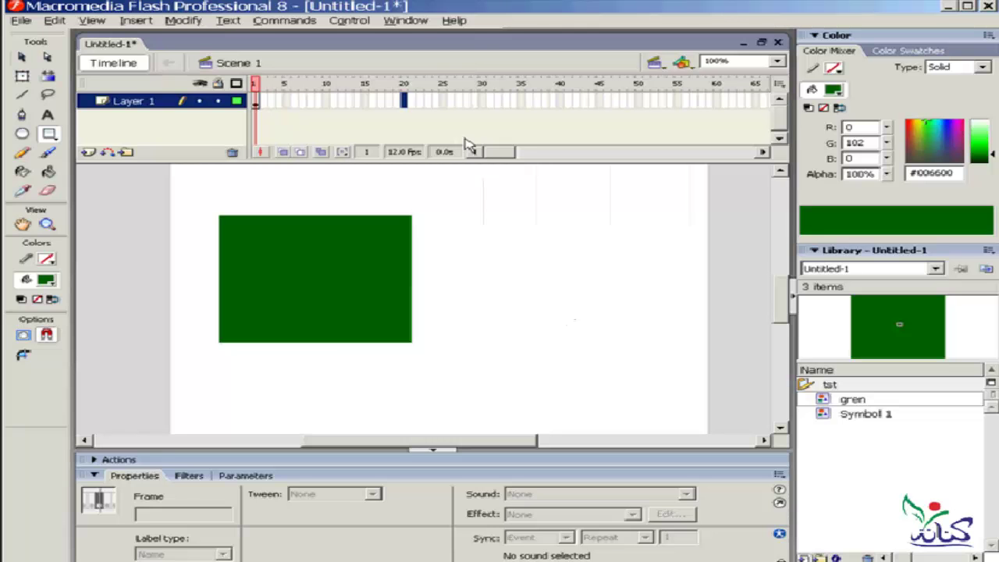
{"action": "key", "text": "F7"}
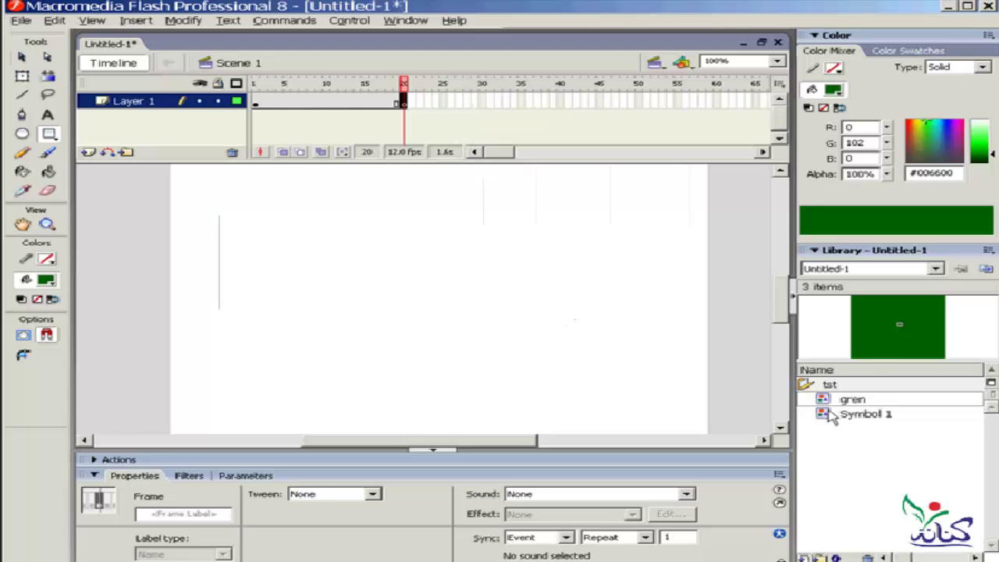
{"action": "left_click_drag", "start_coordinate": [831, 416], "coordinate": [488, 281]}
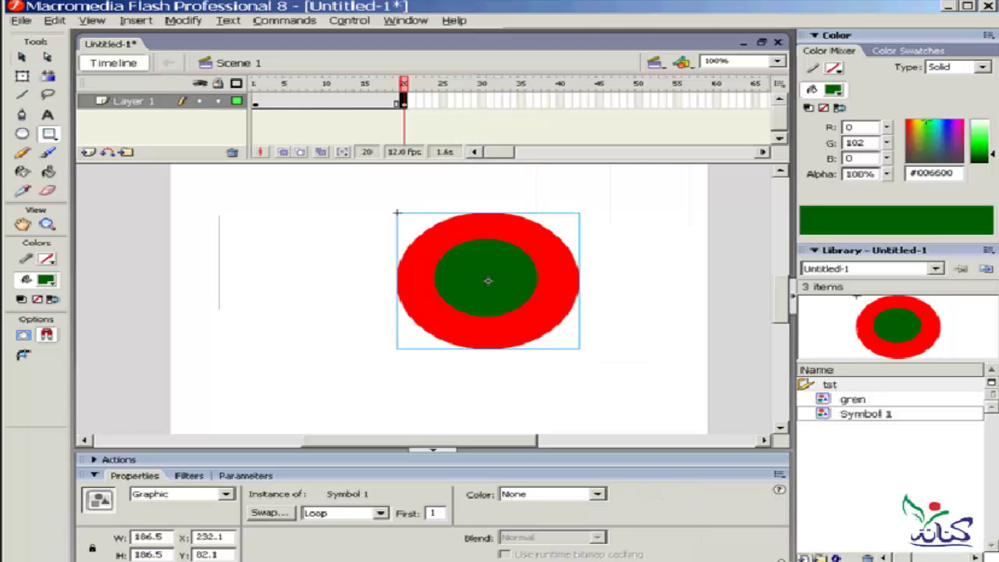
{"action": "left_click", "coordinate": [390, 89]}
{"action": "mouse_move", "coordinate": [395, 88]}
{"action": "left_mouse_down"}
{"action": "mouse_move", "coordinate": [277, 87]}
{"action": "mouse_move", "coordinate": [412, 84]}
{"action": "mouse_move", "coordinate": [255, 86]}
{"action": "left_mouse_up"}
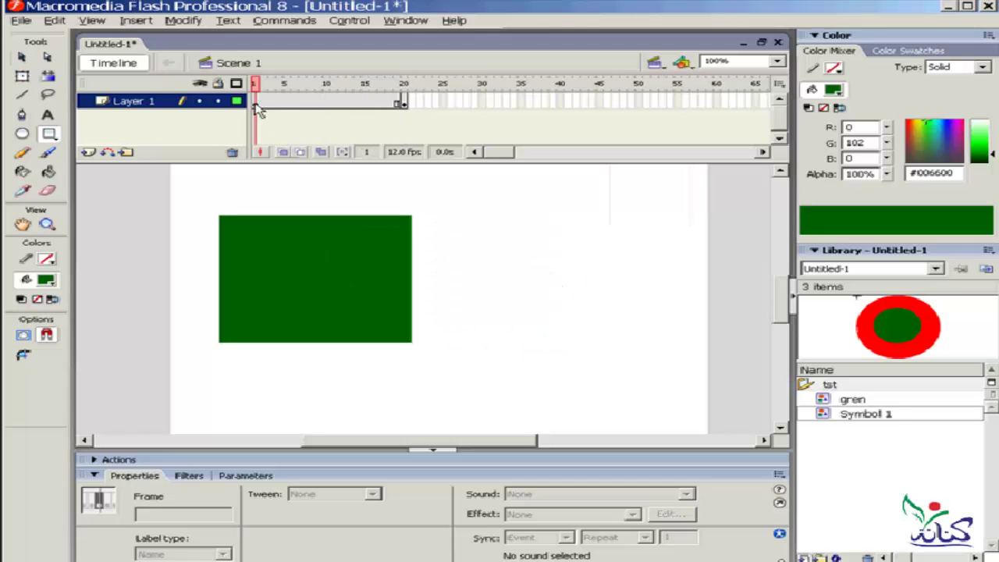
{"action": "left_click_drag", "start_coordinate": [260, 88], "coordinate": [402, 86]}
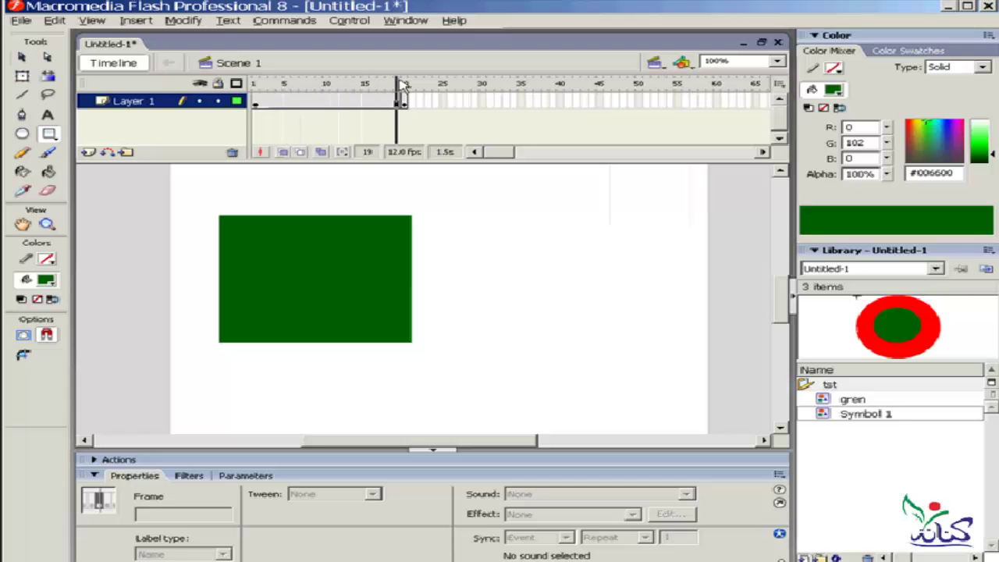
{"action": "left_click_drag", "start_coordinate": [401, 83], "coordinate": [409, 85]}
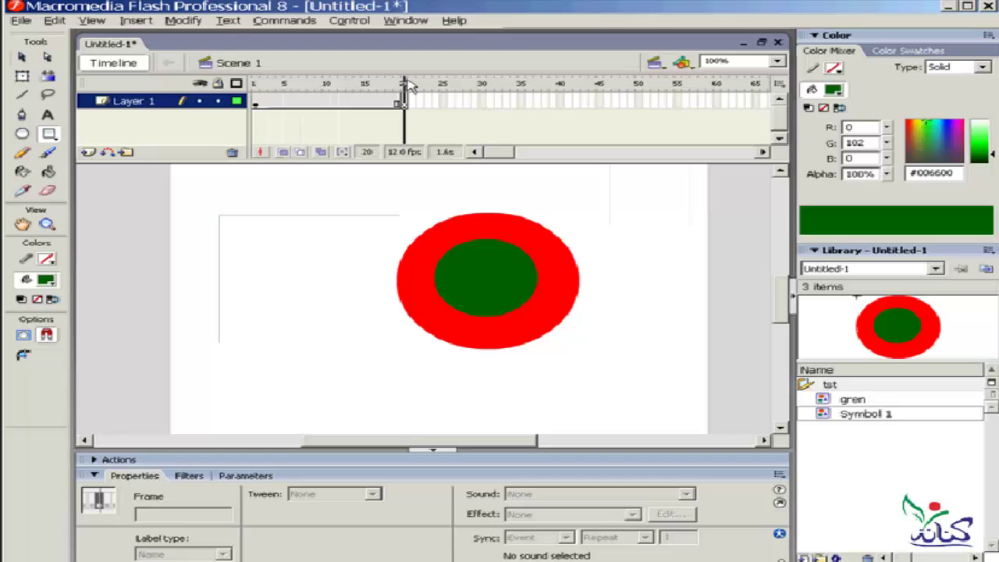
{"action": "left_click", "coordinate": [409, 85]}
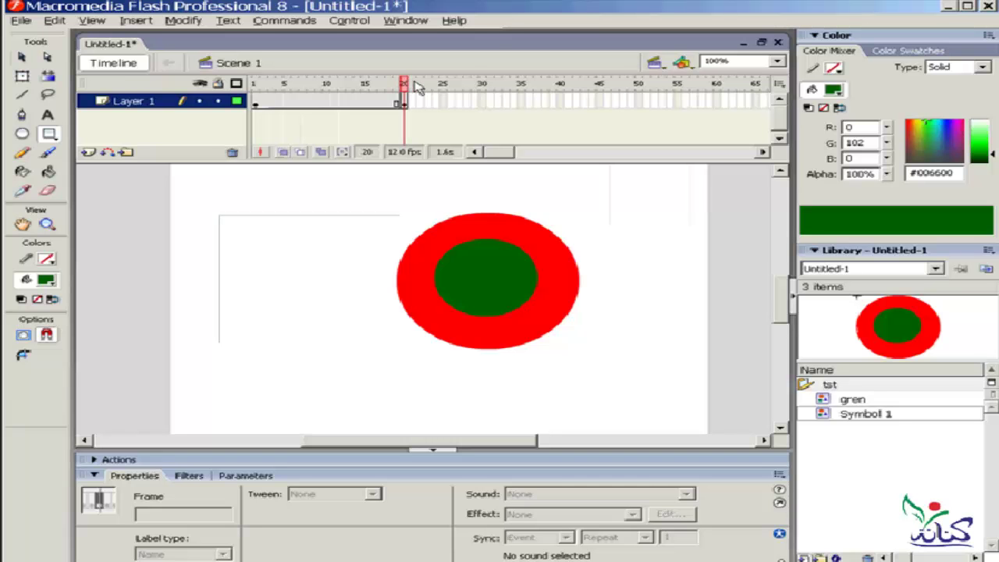